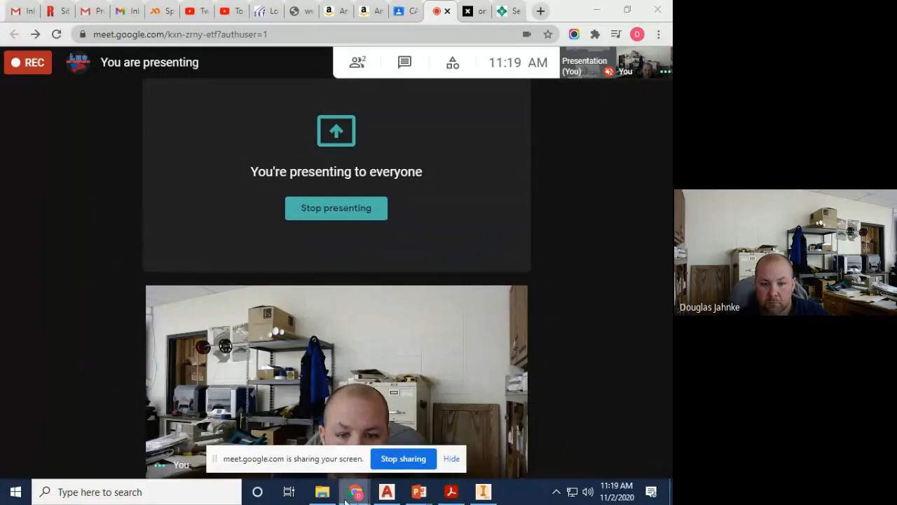
# - Switch to AutoCAD and examine the tangent arc where it joins the two larger arcs in Drawing1
pyautogui.click(386, 491)
pyautogui.click(364, 78)
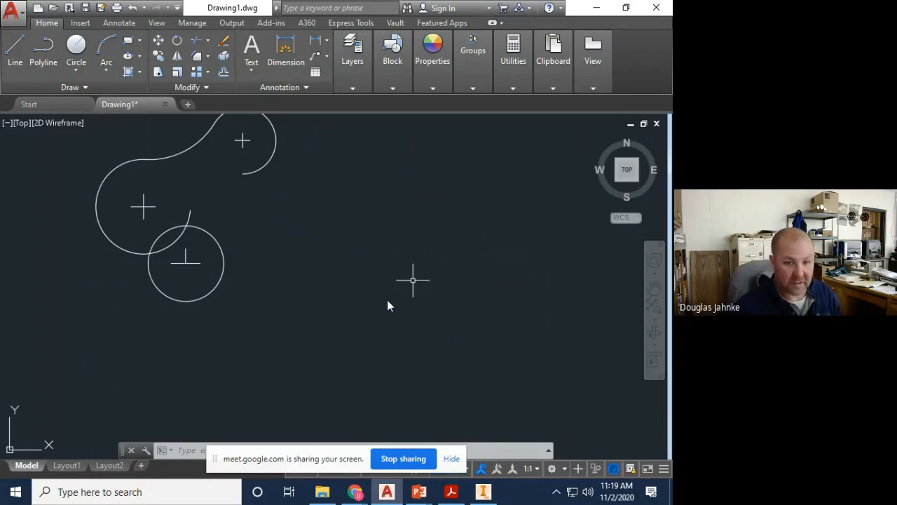
pyautogui.moveTo(325, 220); pyautogui.dragTo(435, 277, button='middle')
pyautogui.scroll(2, 337, 243)
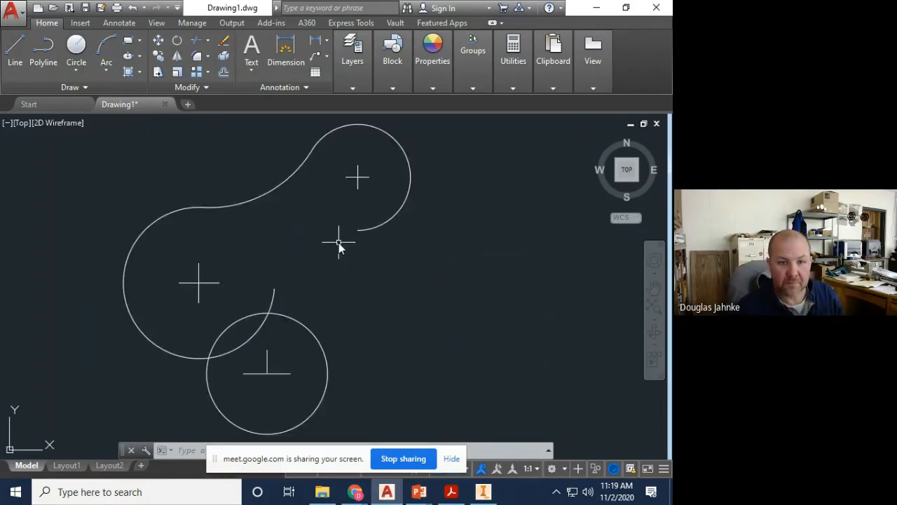
pyautogui.moveTo(336, 243); pyautogui.dragTo(292, 285, button='middle')
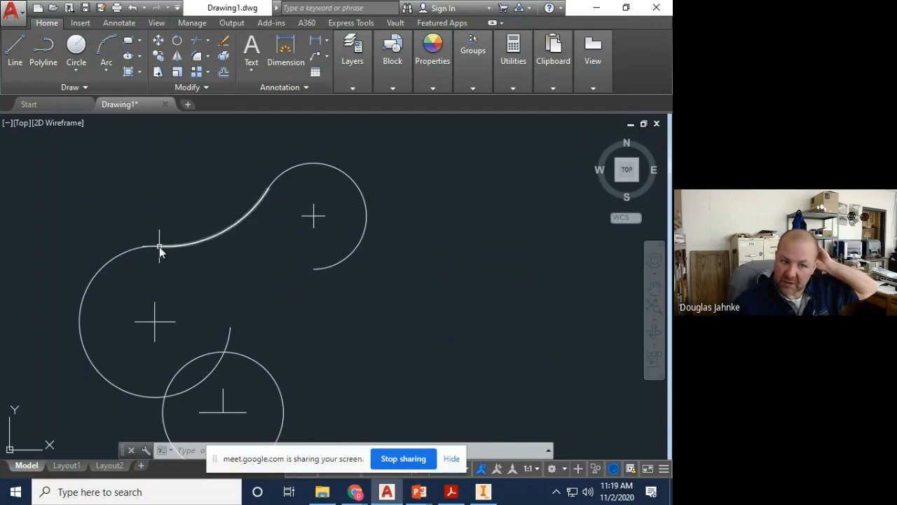
pyautogui.press('Escape')
pyautogui.scroll(7, 175, 225)
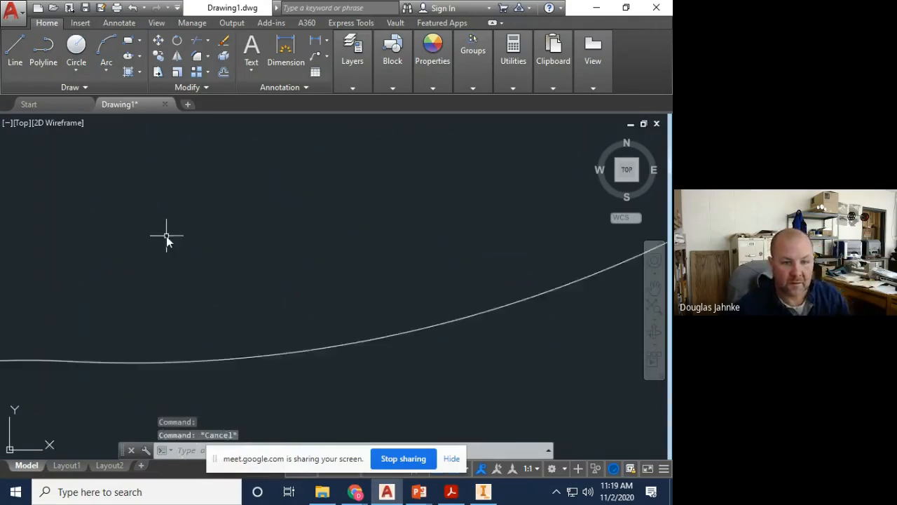
pyautogui.scroll(-4, 161, 358)
pyautogui.moveTo(147, 363); pyautogui.dragTo(120, 251, button='middle')
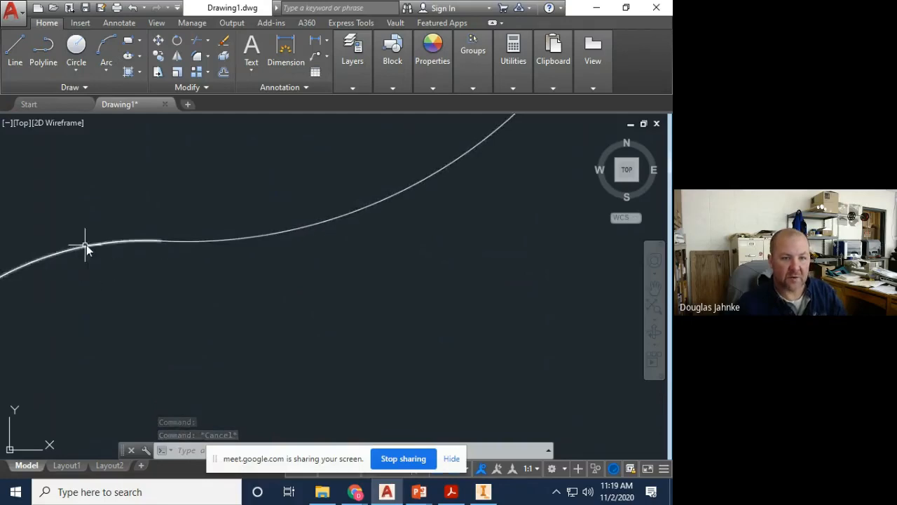
pyautogui.scroll(-8, 237, 278)
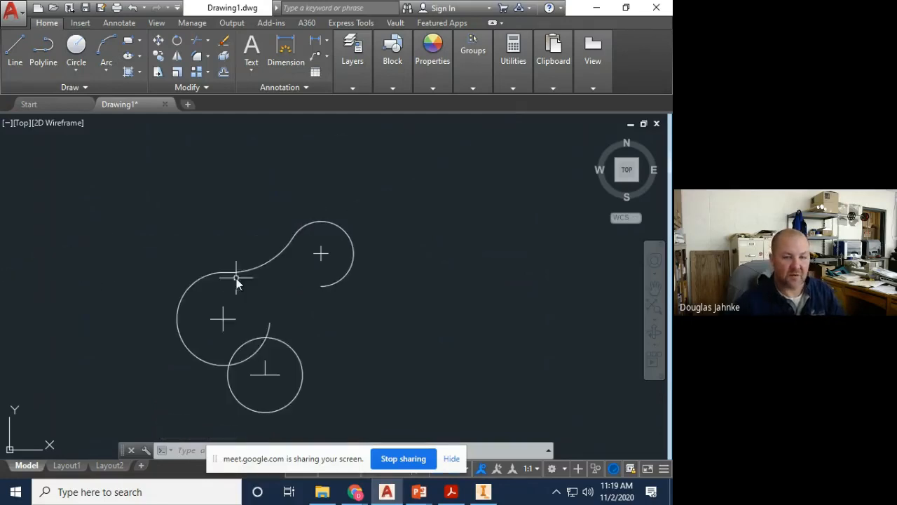
pyautogui.scroll(2, 229, 270)
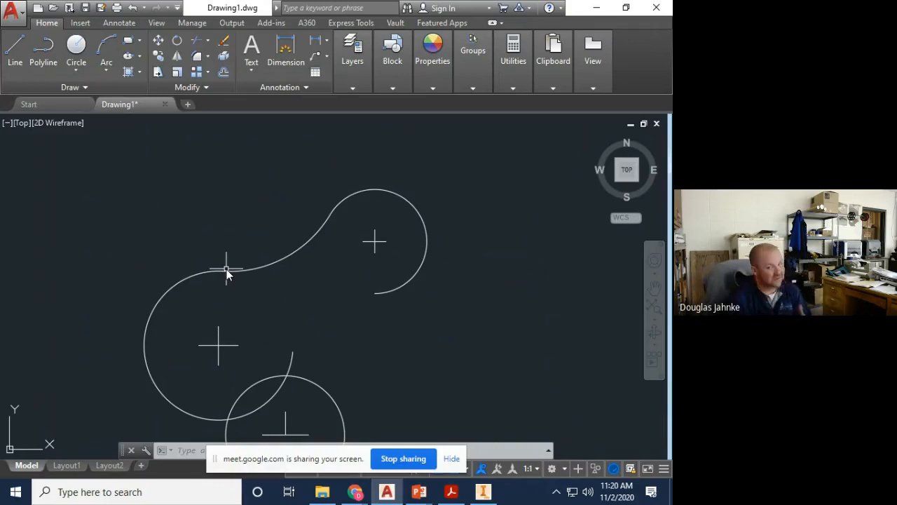
pyautogui.moveTo(400, 355)
pyautogui.mouseDown(button='middle')
pyautogui.moveTo(336, 252)
pyautogui.moveTo(251, 309)
pyautogui.mouseUp(button='middle')
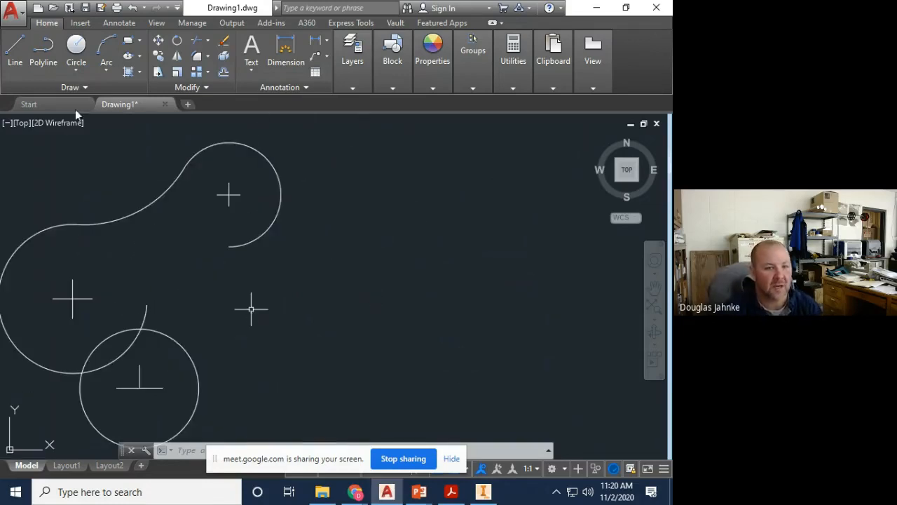
pyautogui.click(222, 73)
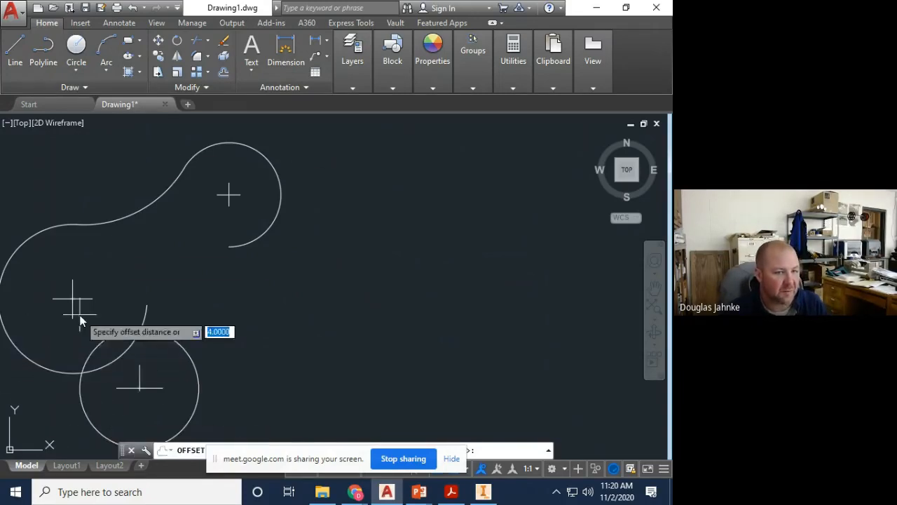
pyautogui.click(224, 73)
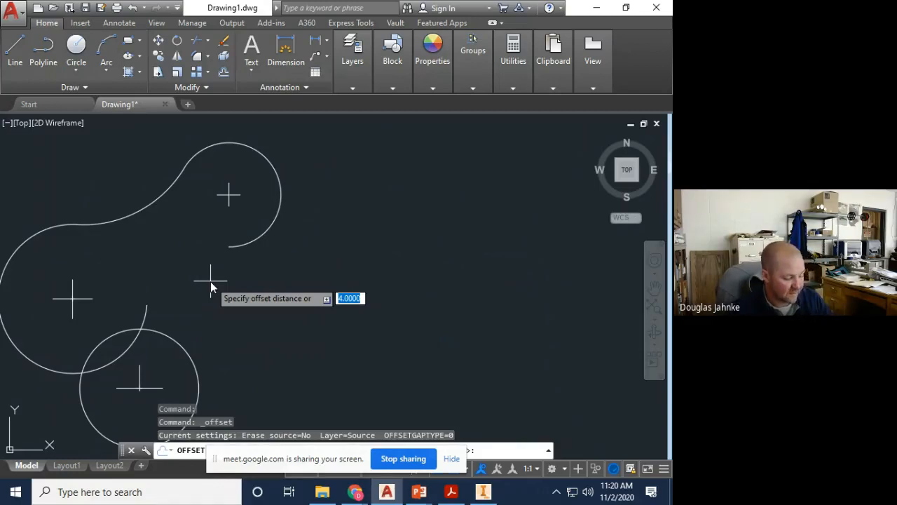
pyautogui.moveTo(318, 290); pyautogui.dragTo(404, 305, button='middle')
pyautogui.scroll(-2, 390, 280)
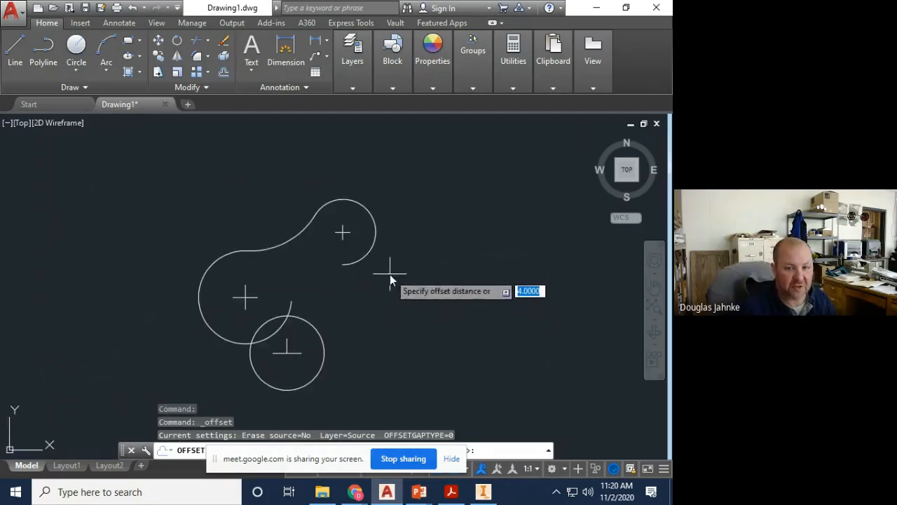
# - Create a new drawing from the acad template
pyautogui.click(12, 11)
pyautogui.press('Escape')
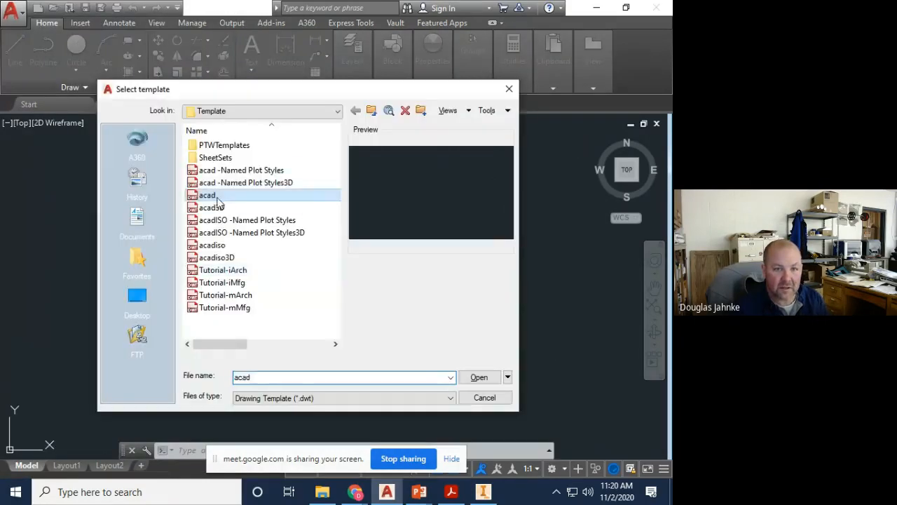
pyautogui.doubleClick(217, 197)
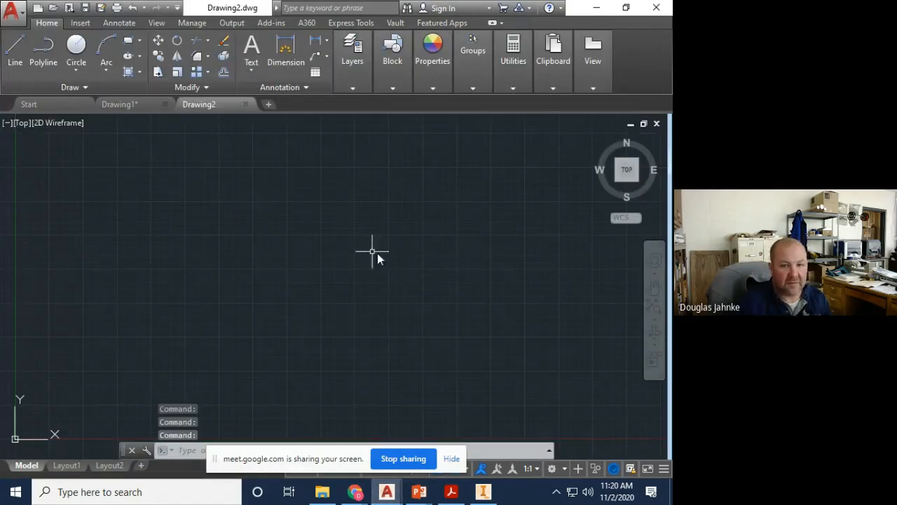
pyautogui.scroll(-1, 335, 253)
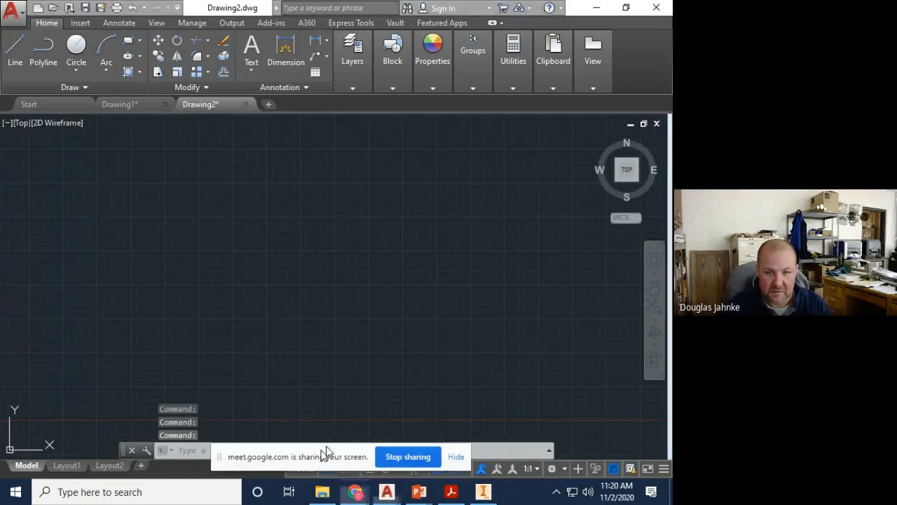
# - Turn off the grid display and turn on Ortho mode for the new drawing
pyautogui.moveTo(324, 447); pyautogui.dragTo(573, 422)
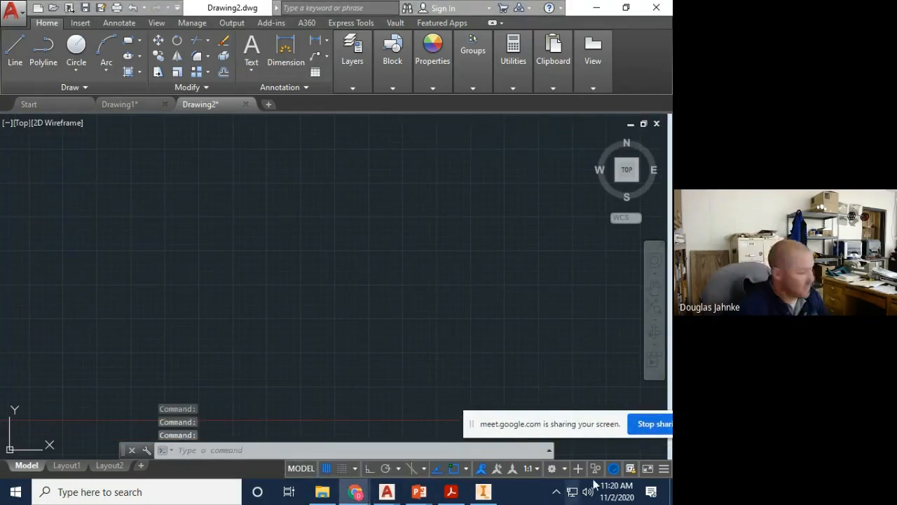
pyautogui.click(326, 471)
pyautogui.click(369, 469)
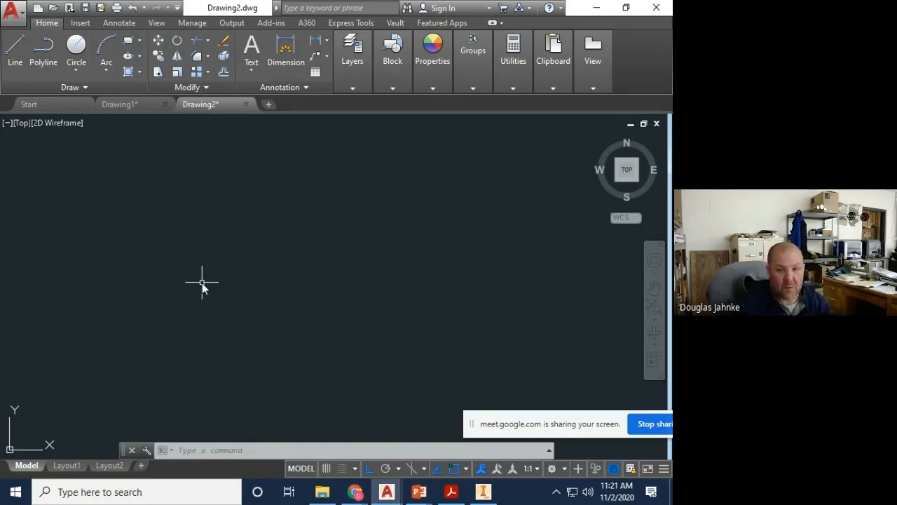
# - Draw a closed rectangle 5 wide and 8 high from connected lines in the lower-left part of the drawing area
pyautogui.write('l')
pyautogui.press('Return')
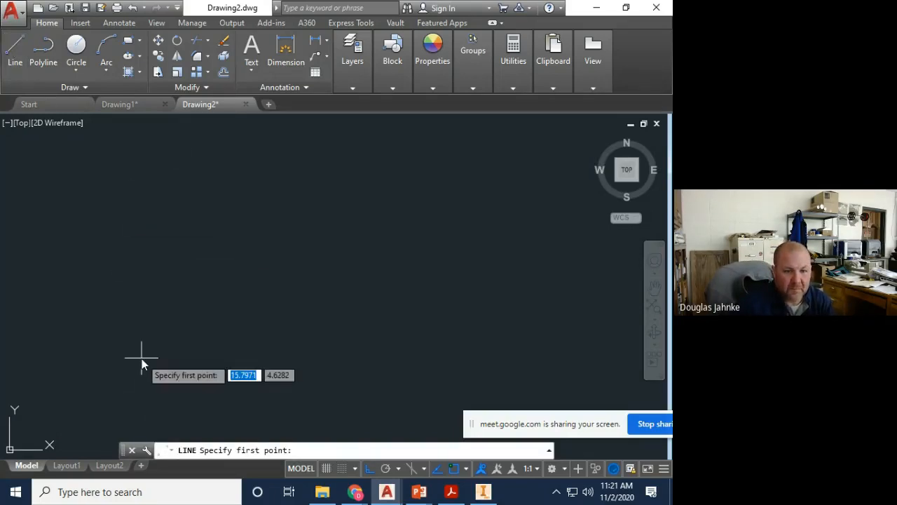
pyautogui.moveTo(84, 395)
pyautogui.mouseDown(button='middle')
pyautogui.moveTo(109, 361)
pyautogui.moveTo(85, 396)
pyautogui.mouseUp(button='middle')
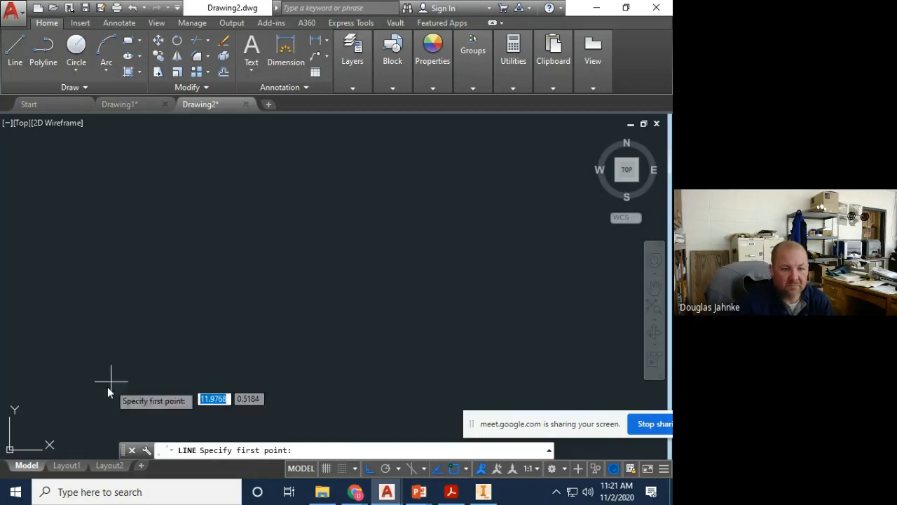
pyautogui.click(83, 410)
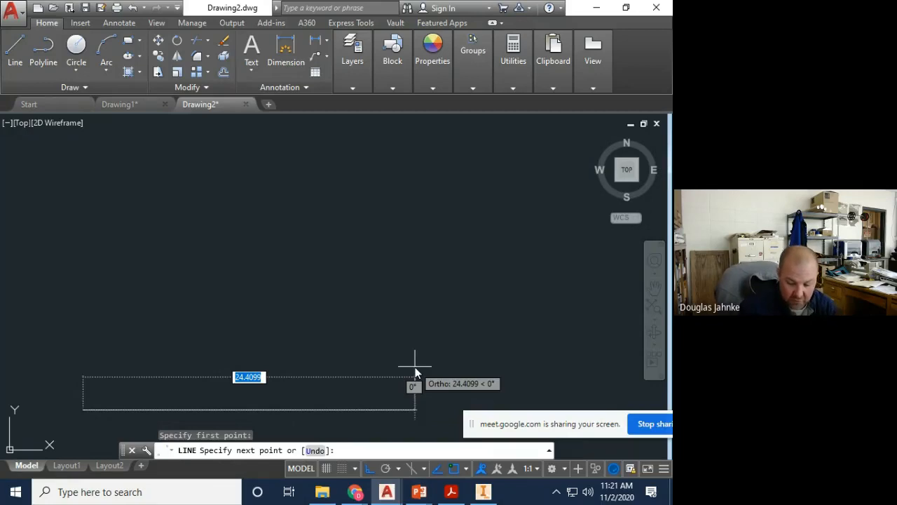
pyautogui.write('1')
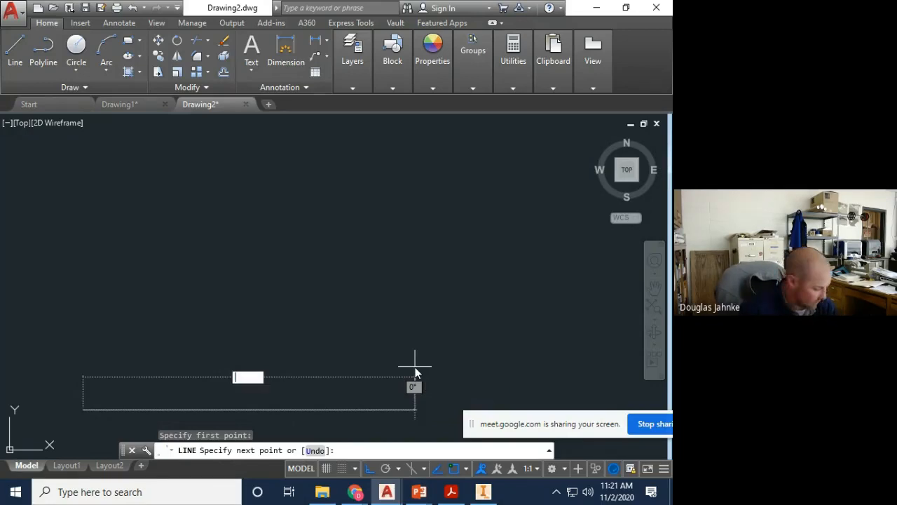
pyautogui.press('Return')
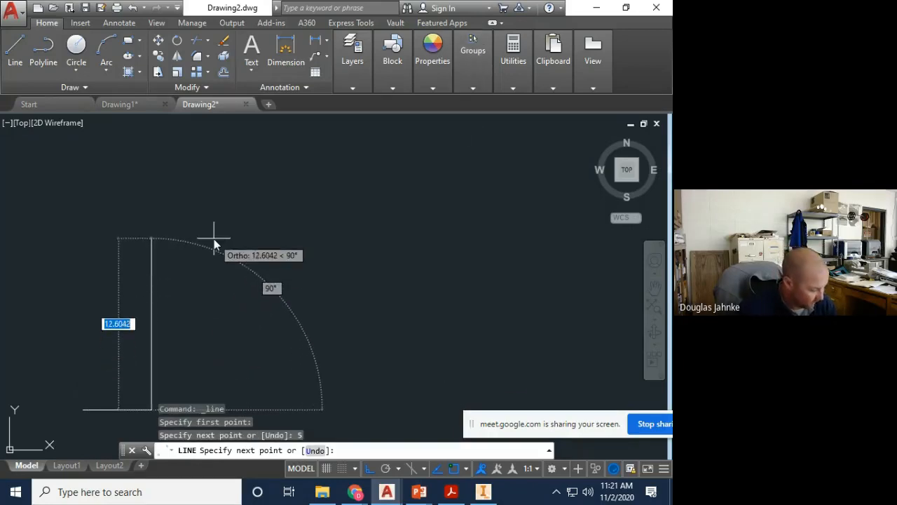
pyautogui.write('8')
pyautogui.press('Return')
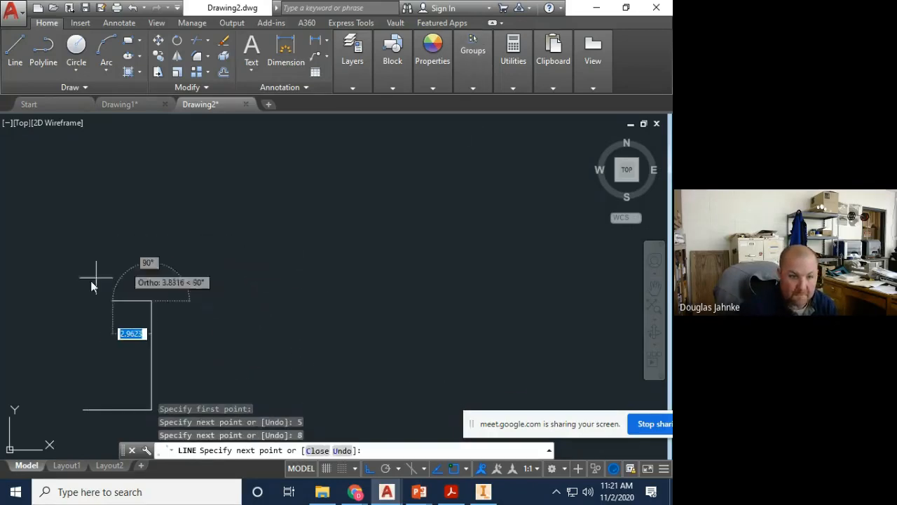
pyautogui.write('5')
pyautogui.press('Return')
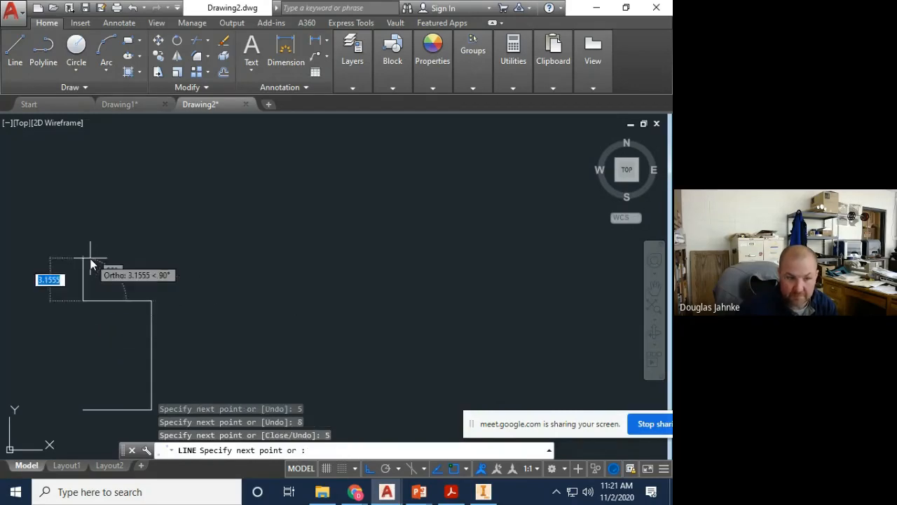
pyautogui.click(88, 415)
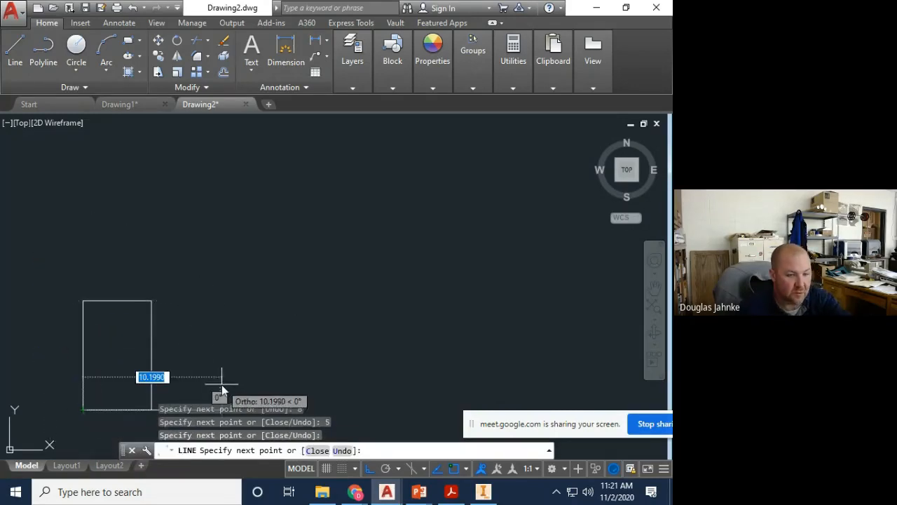
pyautogui.press('Escape')
# - Offset the rectangle's left and top edges inward by .75
pyautogui.scroll(4, 90, 393)
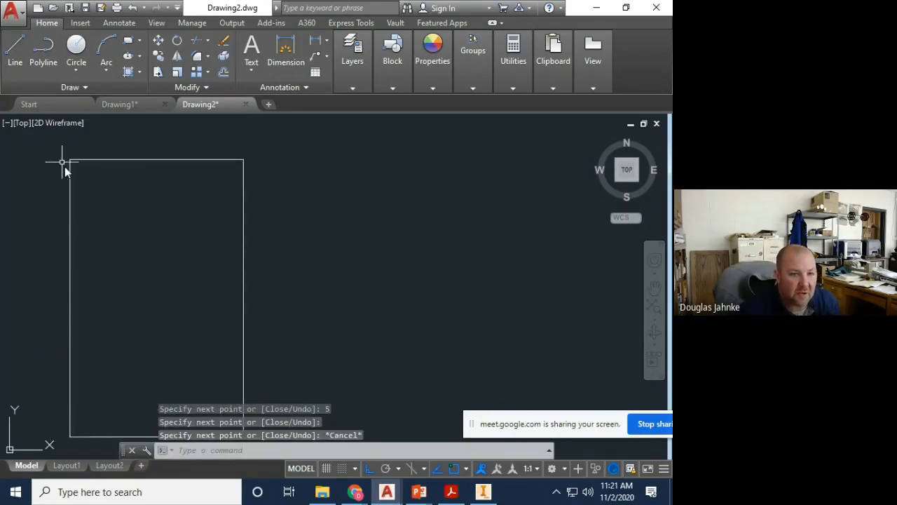
pyautogui.moveTo(85, 206); pyautogui.dragTo(87, 276, button='middle')
pyautogui.scroll(6, 68, 242)
pyautogui.moveTo(146, 217); pyautogui.dragTo(132, 206, button='middle')
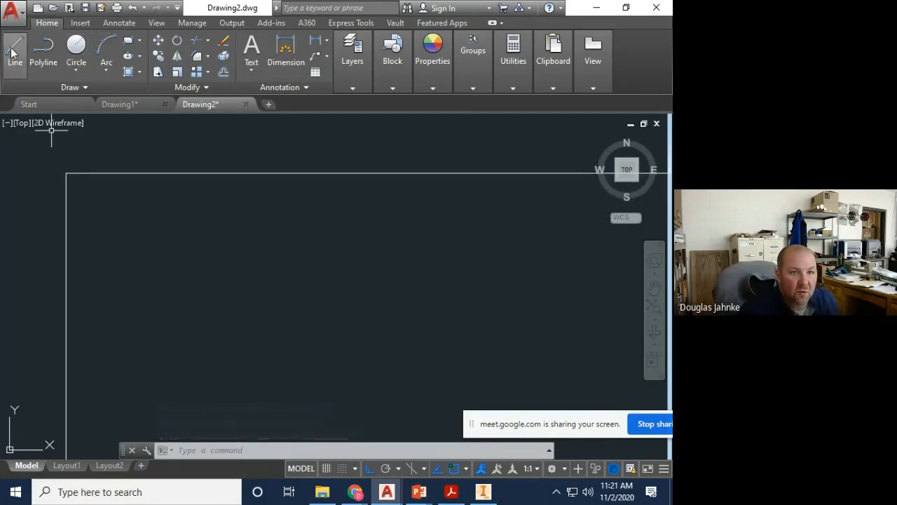
pyautogui.click(224, 75)
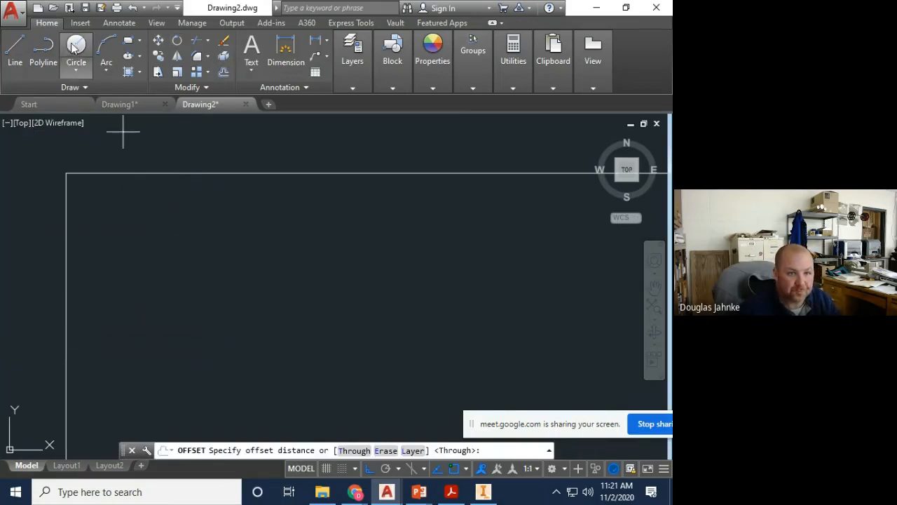
pyautogui.click(220, 74)
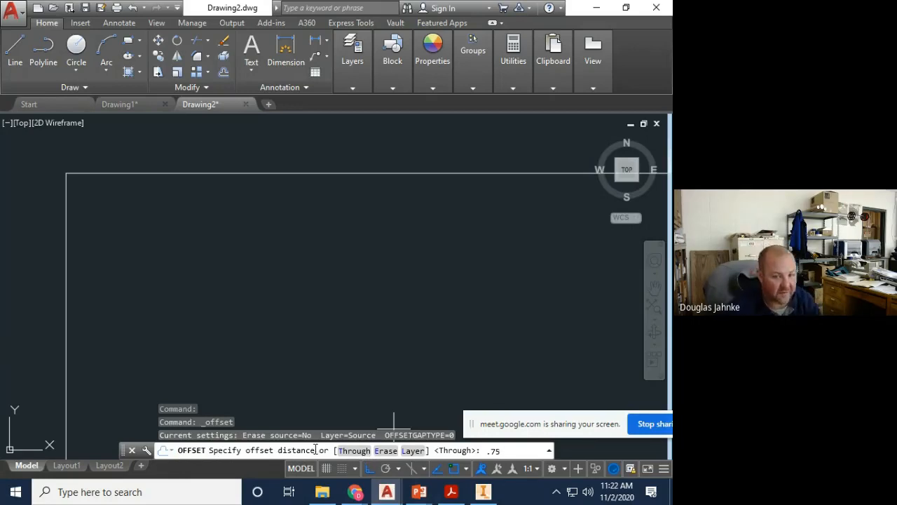
pyautogui.press('Return')
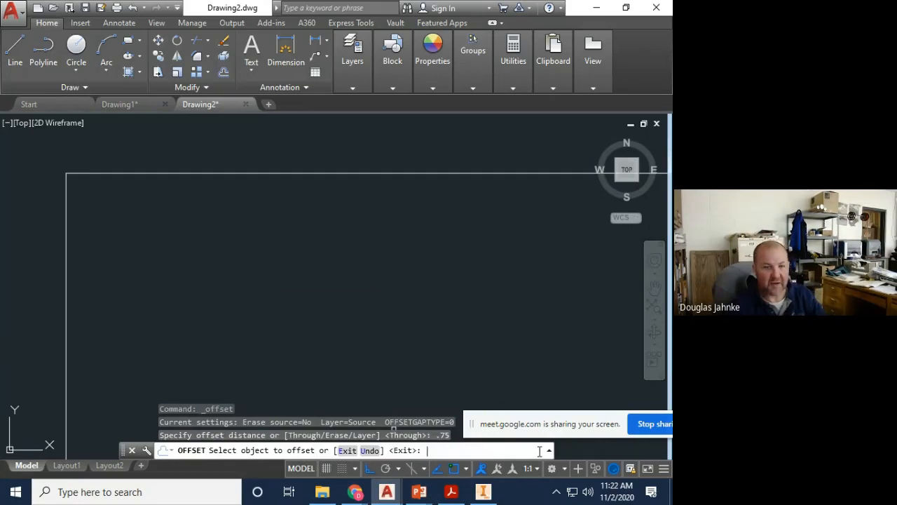
pyautogui.click(66, 242)
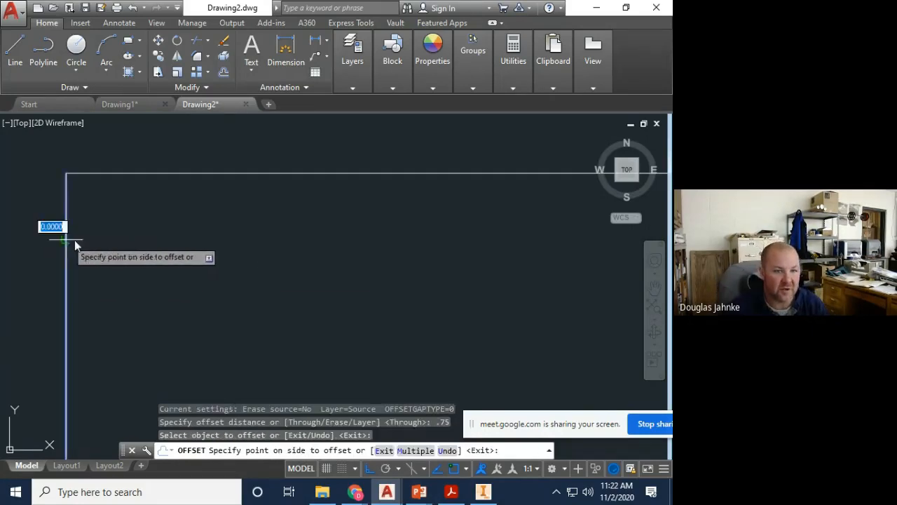
pyautogui.click(221, 235)
pyautogui.click(225, 174)
pyautogui.click(221, 229)
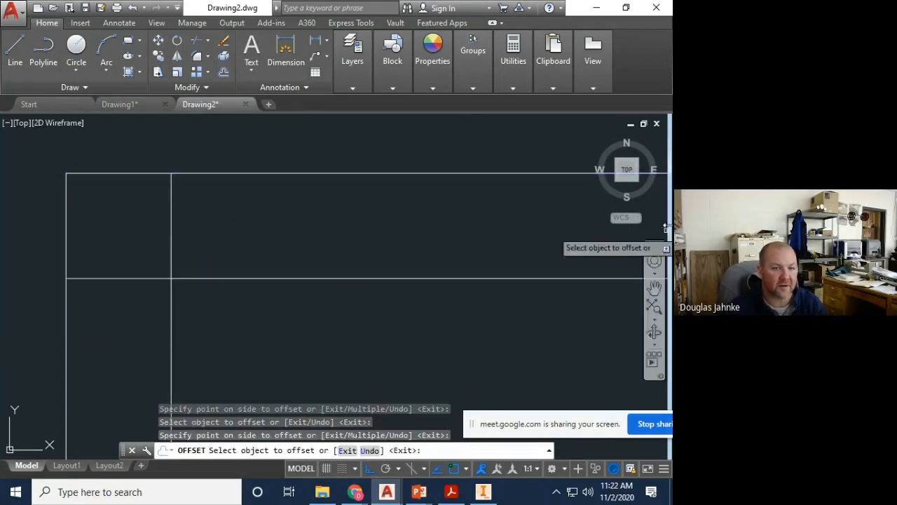
# - Offset the rectangle's right edge outward by .75, and offset the resulting line outward again by the same distance
pyautogui.moveTo(415, 63)
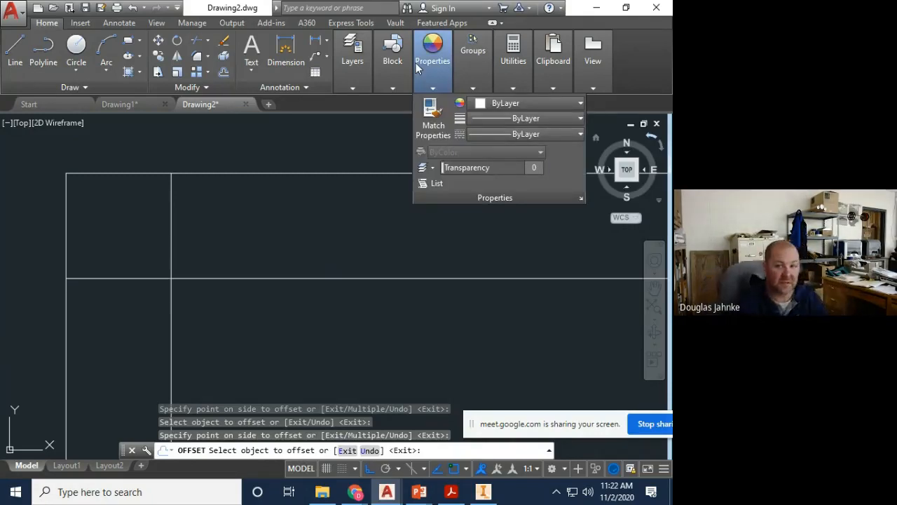
pyautogui.scroll(-6, 339, 225)
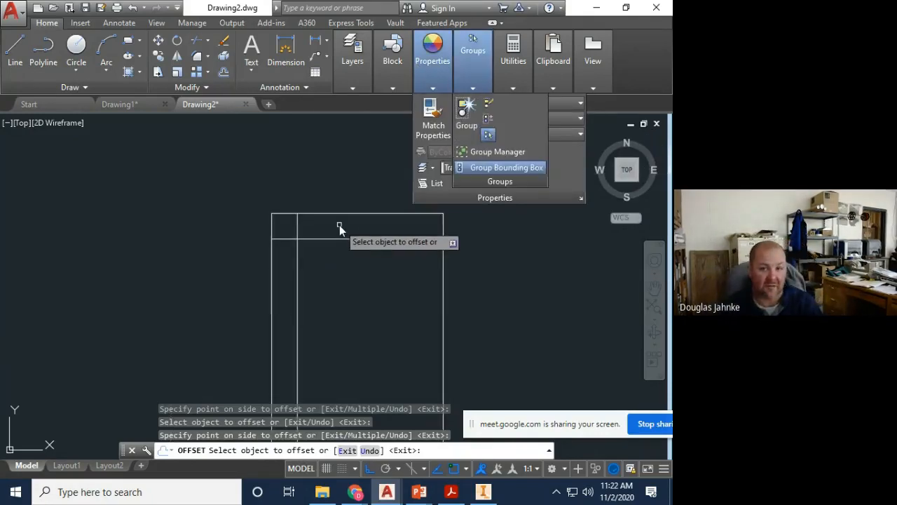
pyautogui.click(444, 321)
pyautogui.click(518, 315)
pyautogui.click(470, 335)
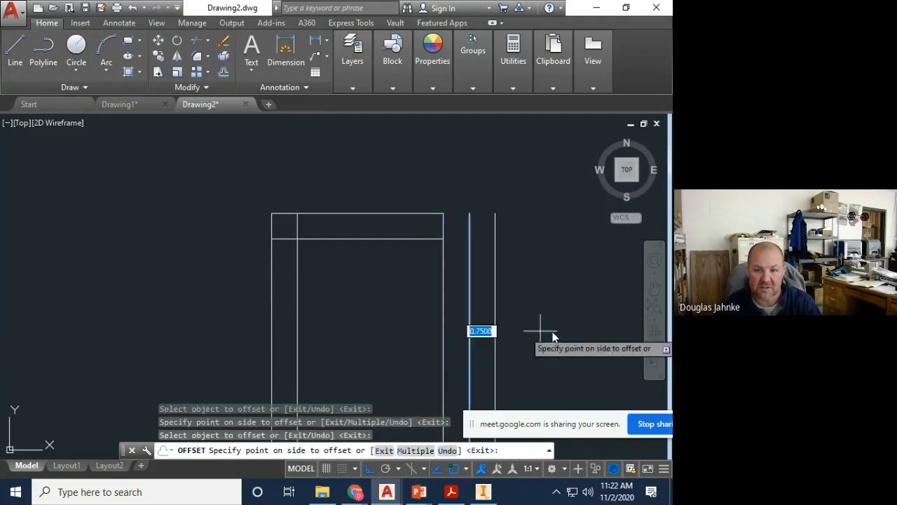
pyautogui.click(522, 344)
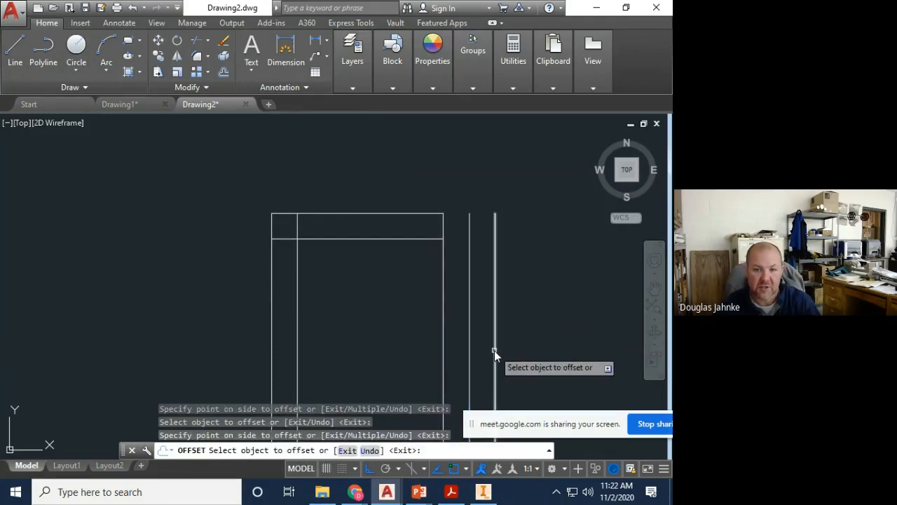
# - Offset the outermost line outward once more by .75, and erase the three offset lines outside the rectangle's right edge
pyautogui.click(496, 351)
pyautogui.click(598, 340)
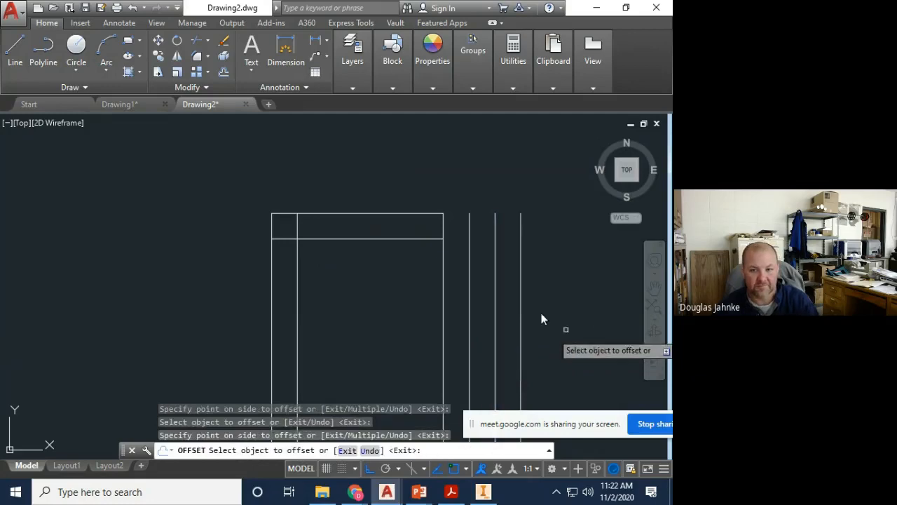
pyautogui.click(223, 43)
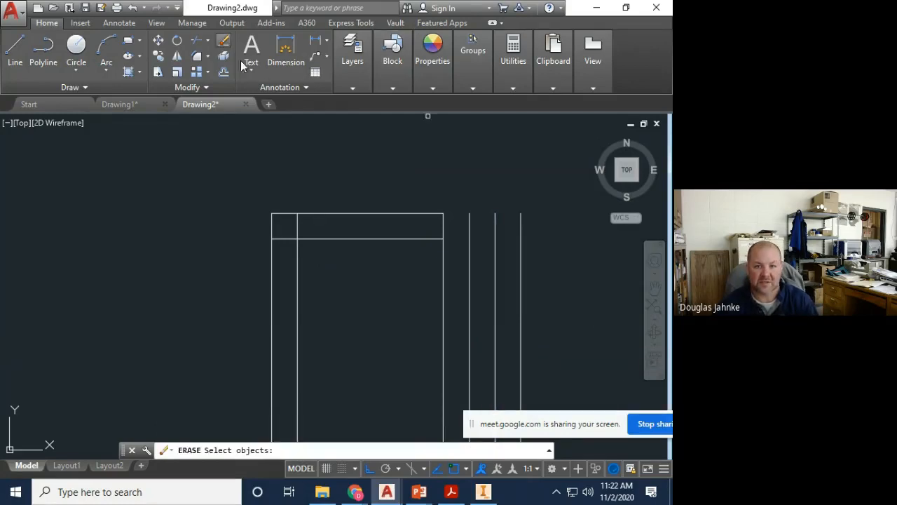
pyautogui.click(553, 322)
pyautogui.click(457, 253)
pyautogui.press('Return')
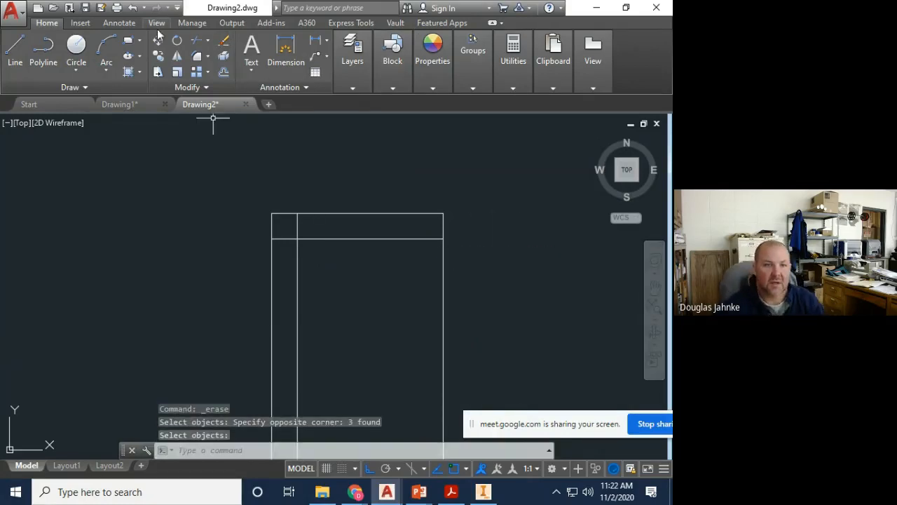
# - Draw two concentric circles with radii .5 and .25 centred on the intersection of the two inner offset lines
pyautogui.click(79, 47)
pyautogui.click(298, 240)
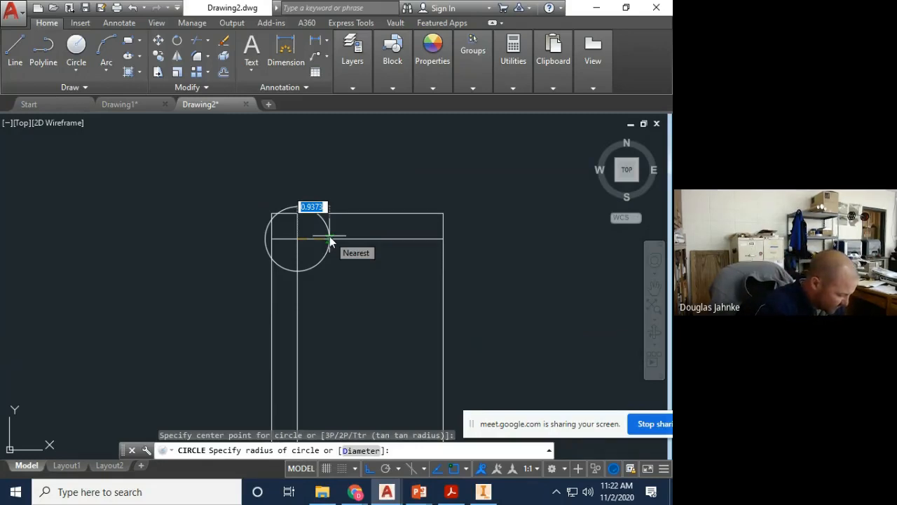
pyautogui.write('.5')
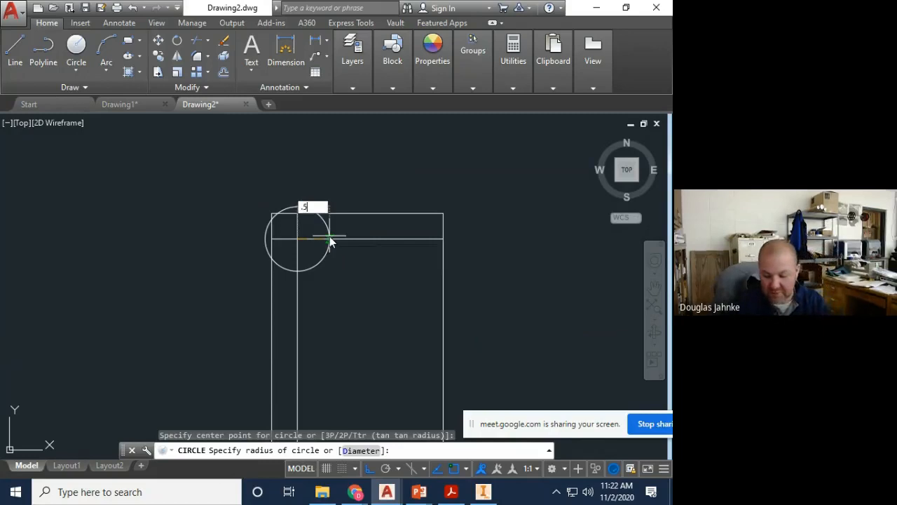
pyautogui.press('Return')
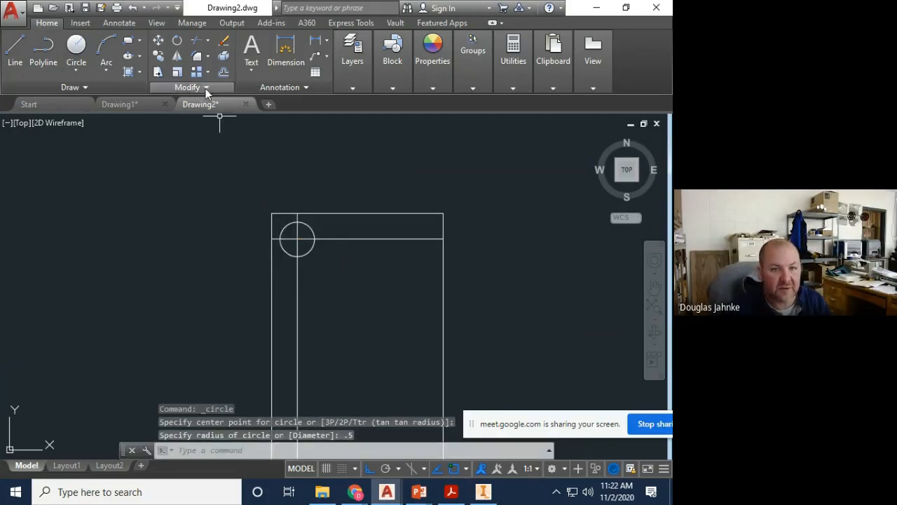
pyautogui.click(75, 49)
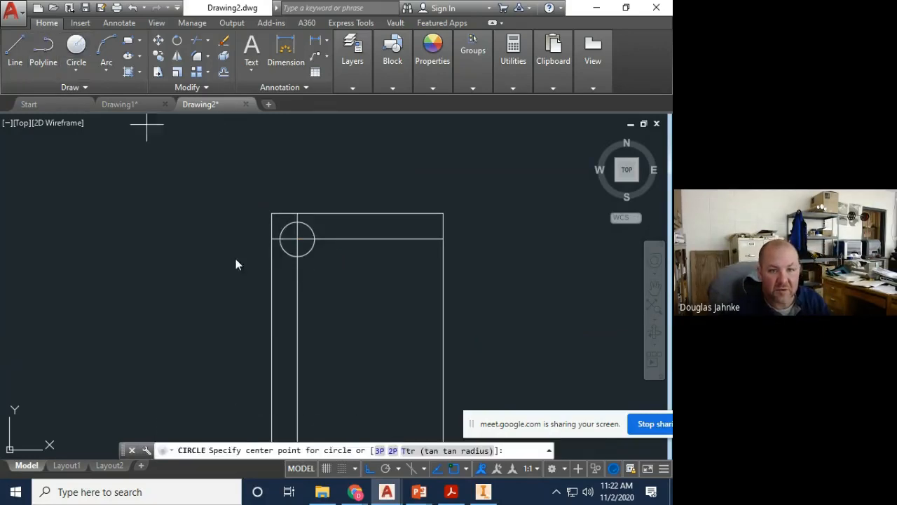
pyautogui.click(299, 240)
pyautogui.write('.25')
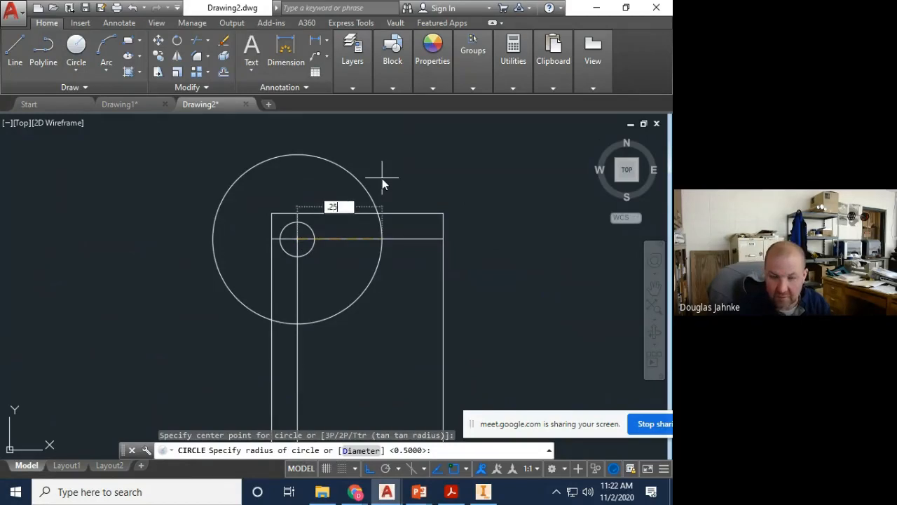
pyautogui.press('Return')
# - Draw a diagonal line from the rectangle's top-left corner to the centre of the circles
pyautogui.scroll(6, 311, 231)
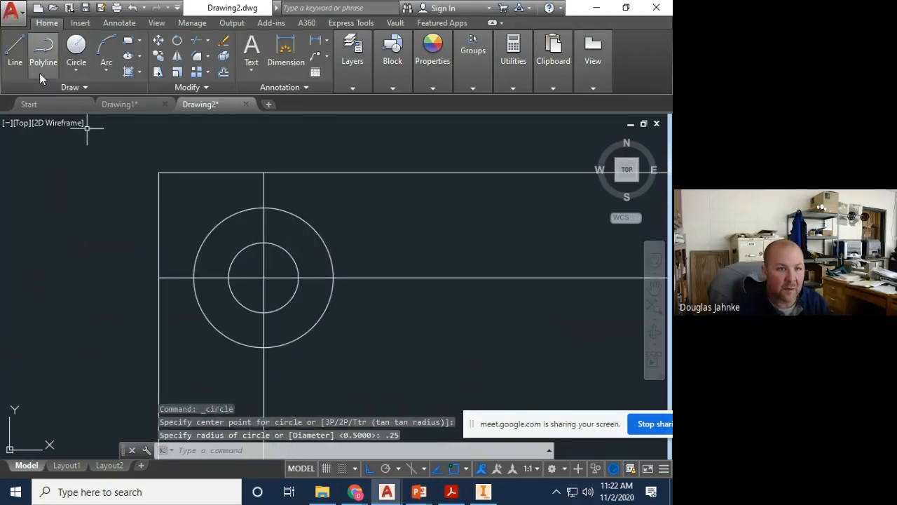
pyautogui.click(14, 45)
pyautogui.click(159, 172)
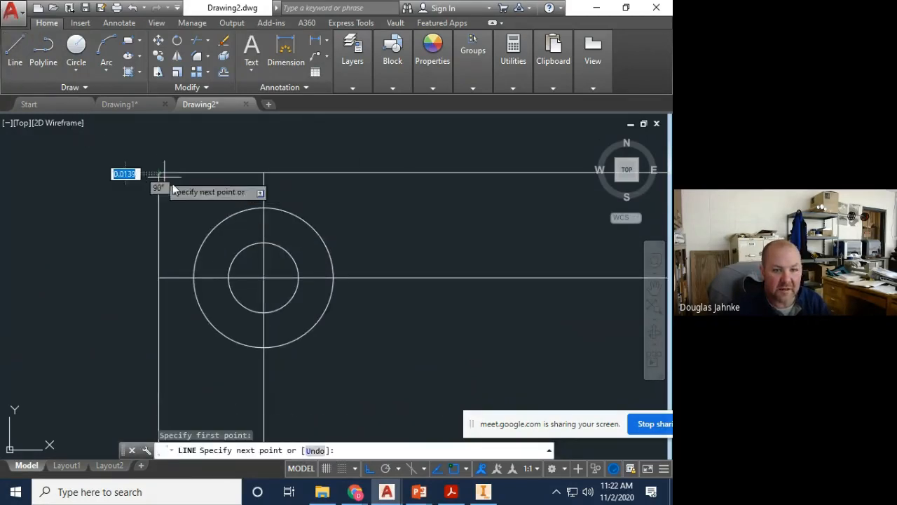
pyautogui.click(265, 278)
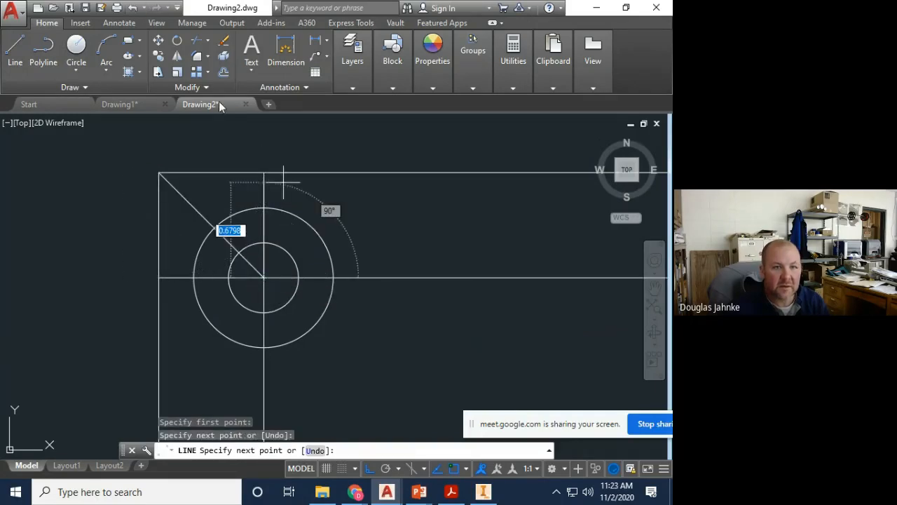
# - Offset the diagonal line by .25 twice on each side, making two parallel lines above it and two below
pyautogui.click(224, 71)
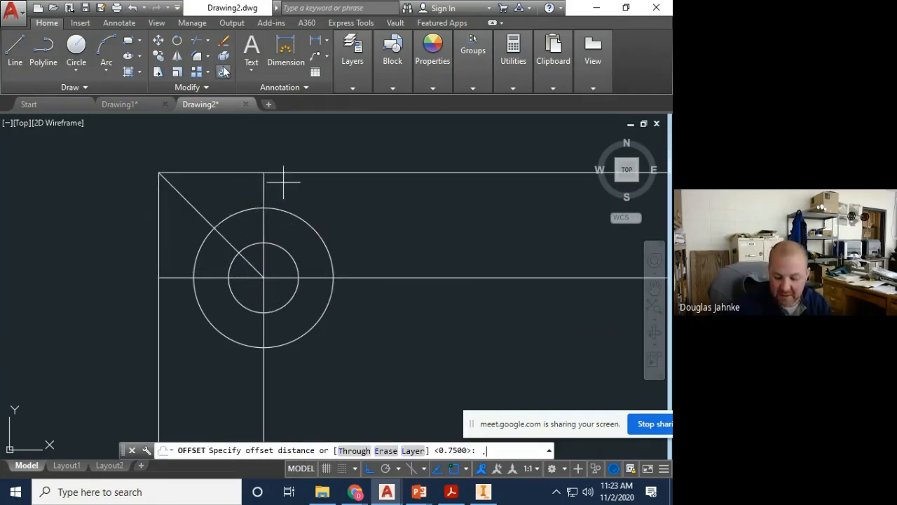
pyautogui.write('.25')
pyautogui.press('Return')
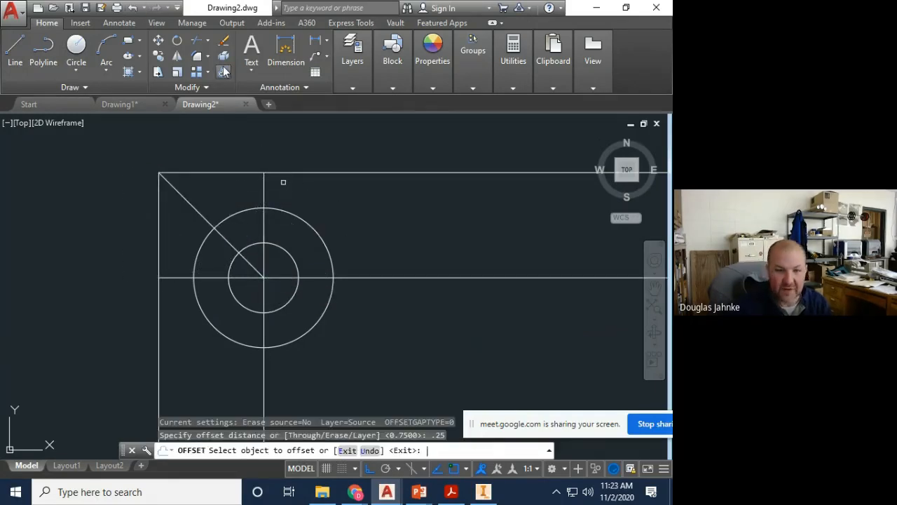
pyautogui.click(199, 213)
pyautogui.click(279, 167)
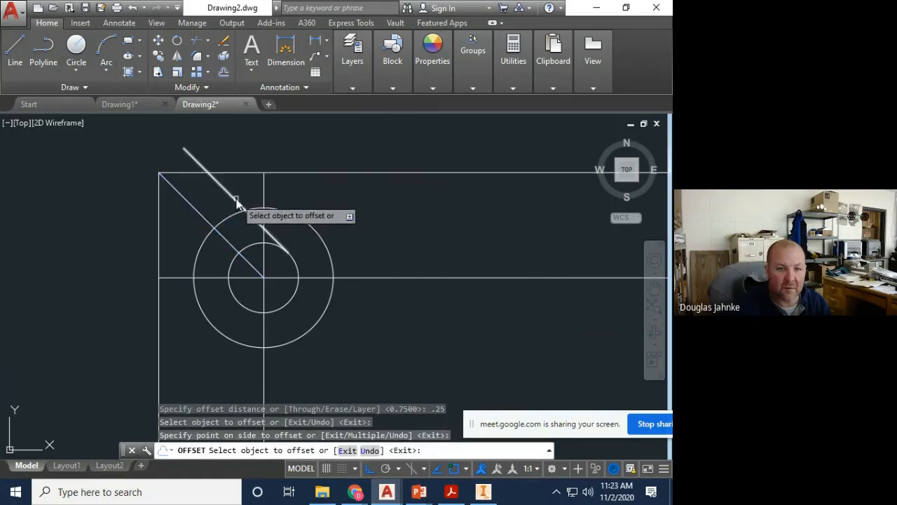
pyautogui.click(235, 200)
pyautogui.click(309, 144)
pyautogui.click(201, 217)
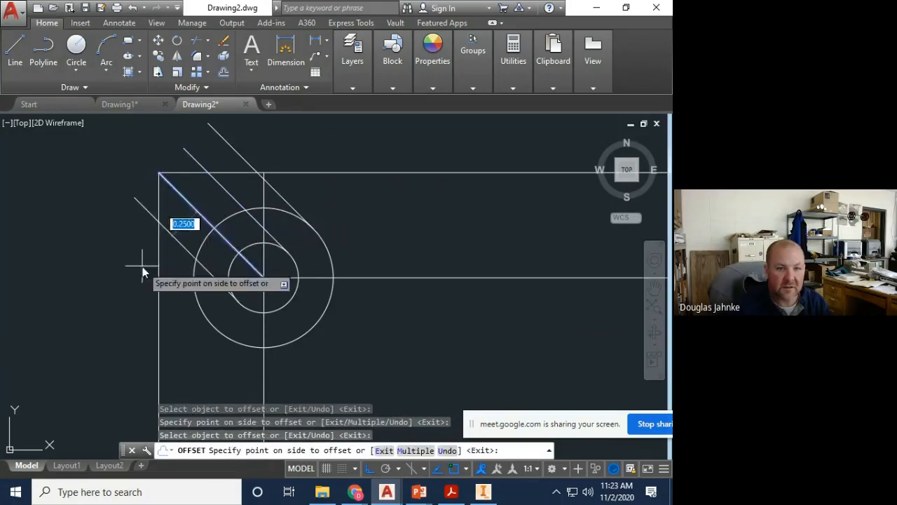
pyautogui.click(142, 266)
pyautogui.click(176, 239)
pyautogui.click(117, 266)
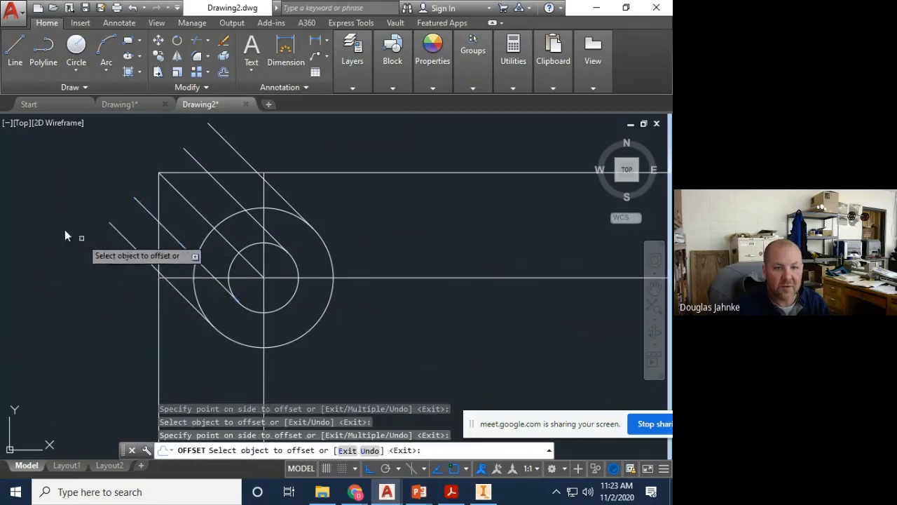
# - Erase the horizontal and vertical construction lines that cross at the centre of the circles
pyautogui.click(197, 40)
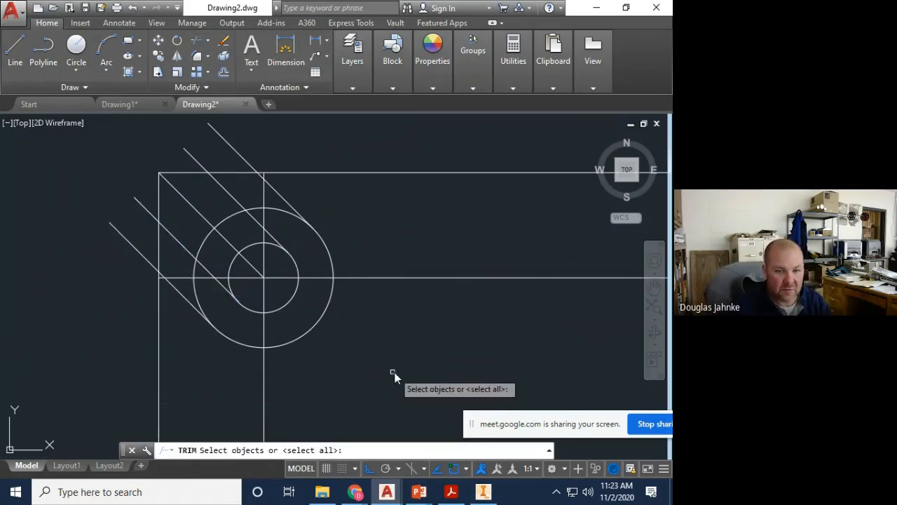
pyautogui.click(224, 40)
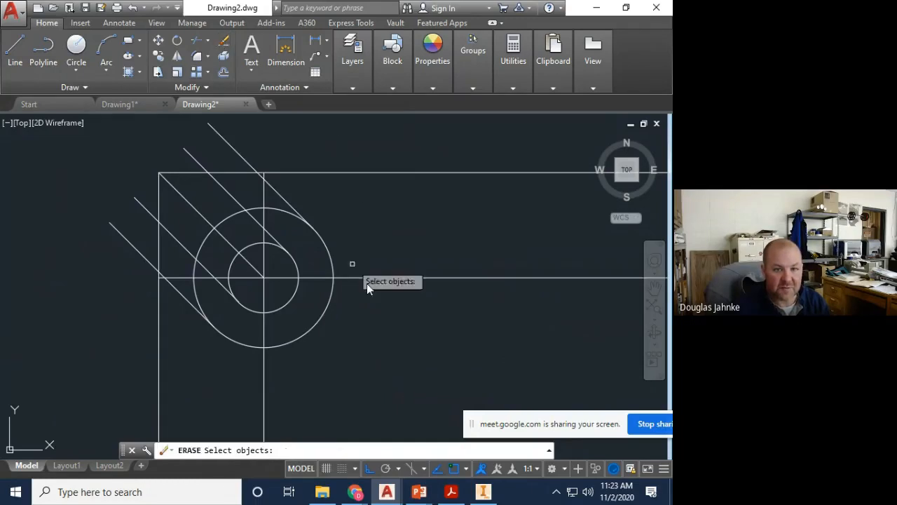
pyautogui.click(426, 278)
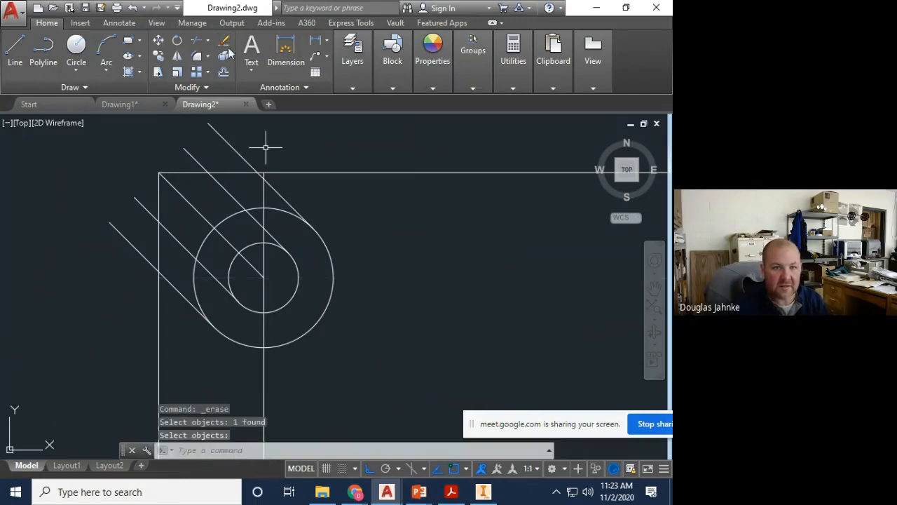
pyautogui.press('Return')
pyautogui.click(264, 405)
pyautogui.press('Return')
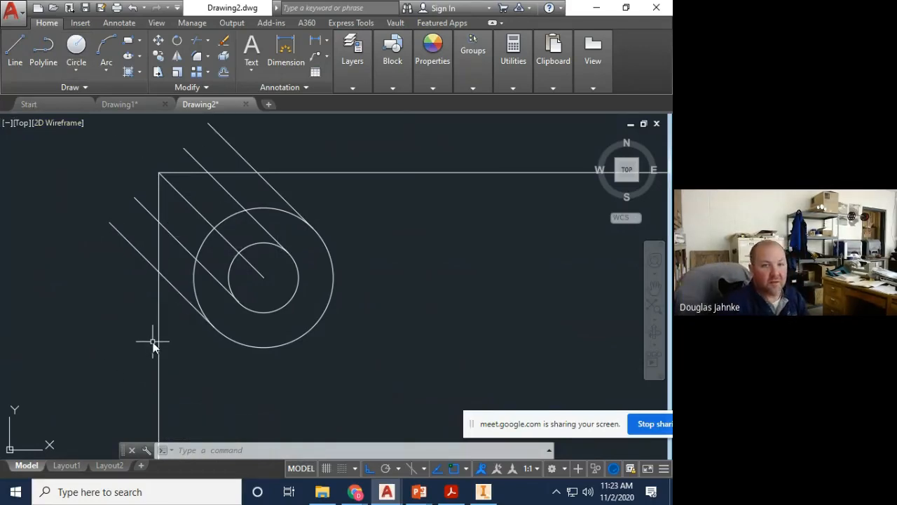
# - Erase the original diagonal line from the rectangle's corner to the circles' centre
pyautogui.click(224, 42)
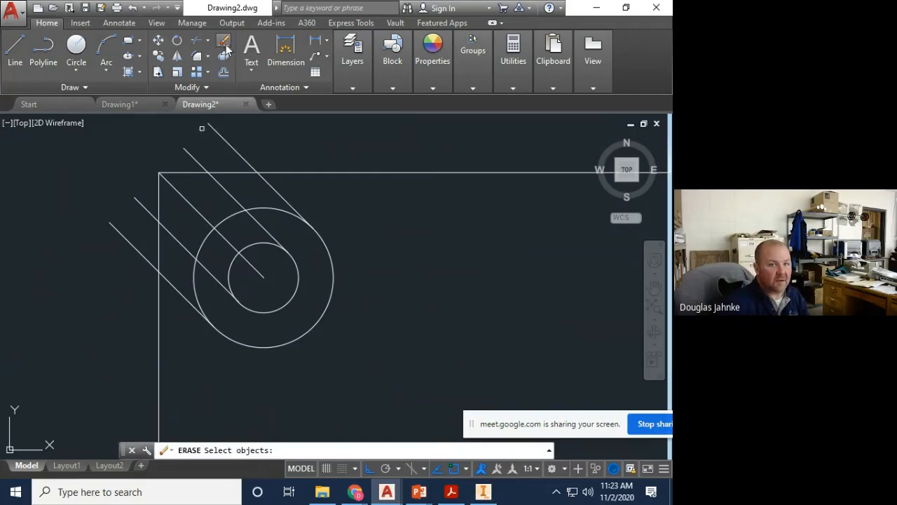
pyautogui.click(204, 200)
pyautogui.click(185, 215)
pyautogui.press('Return')
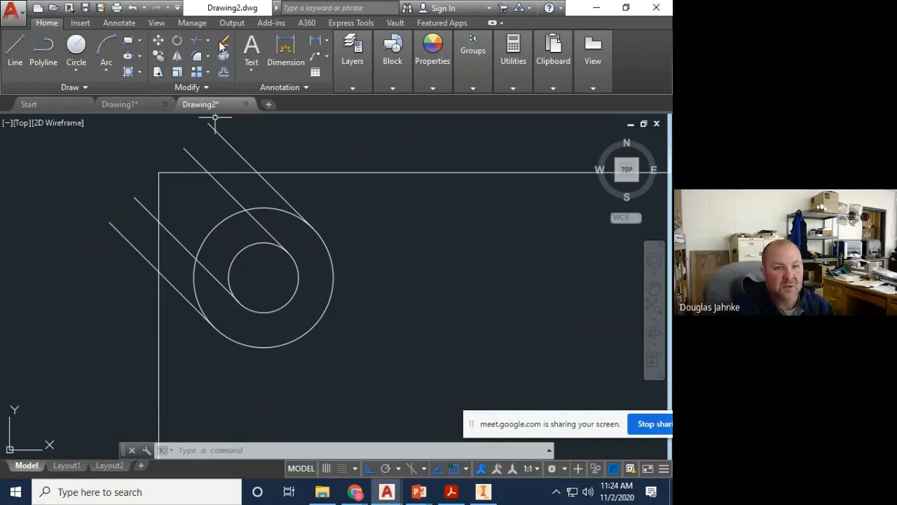
# - Trim the diagonal line ends outside the rectangle and the corner portions of its top and left edges up to the inner diagonals
pyautogui.click(222, 42)
pyautogui.click(395, 354)
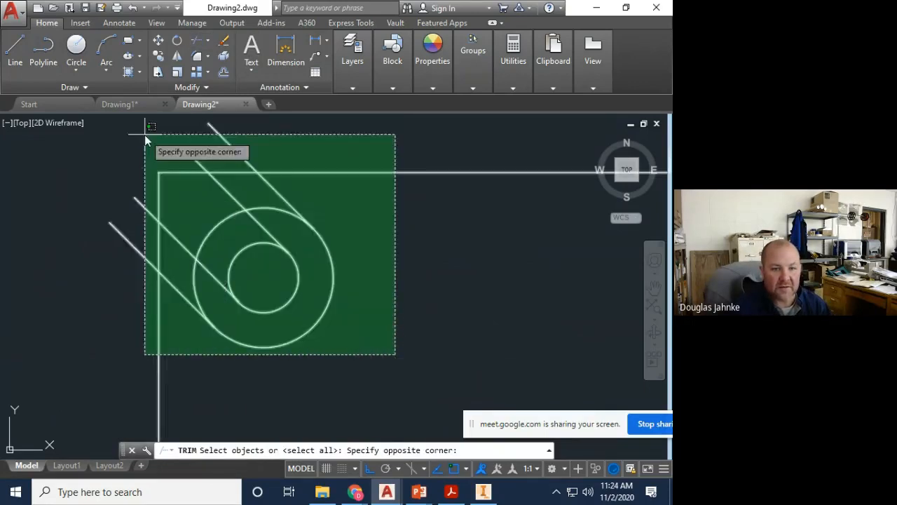
pyautogui.click(121, 149)
pyautogui.press('Return')
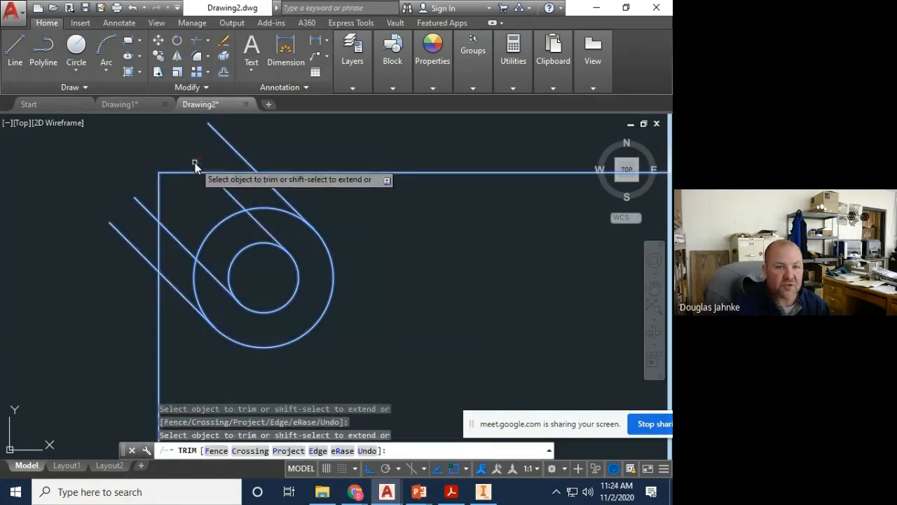
pyautogui.click(233, 147)
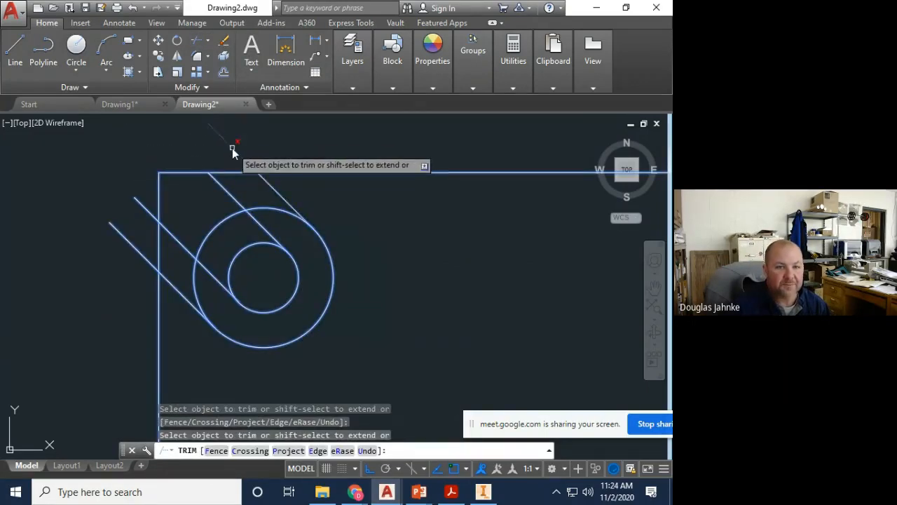
pyautogui.click(141, 208)
pyautogui.click(133, 251)
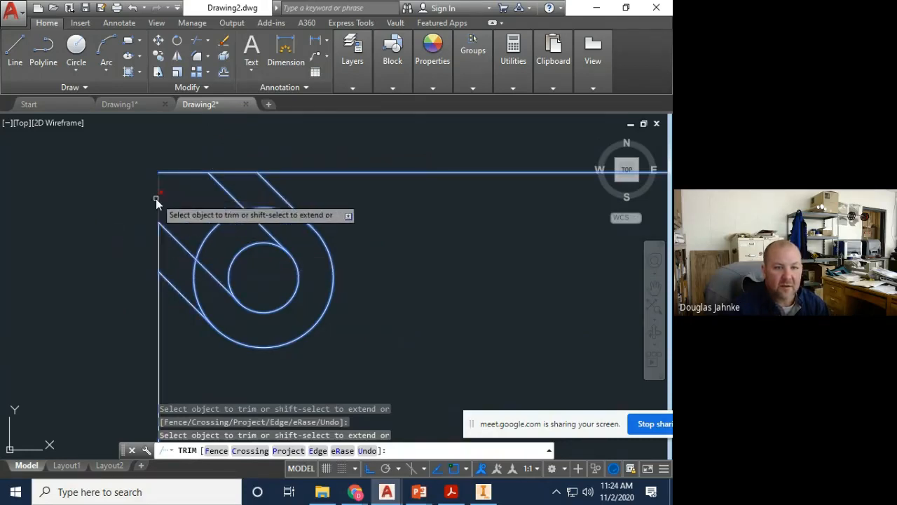
pyautogui.click(156, 198)
pyautogui.click(175, 173)
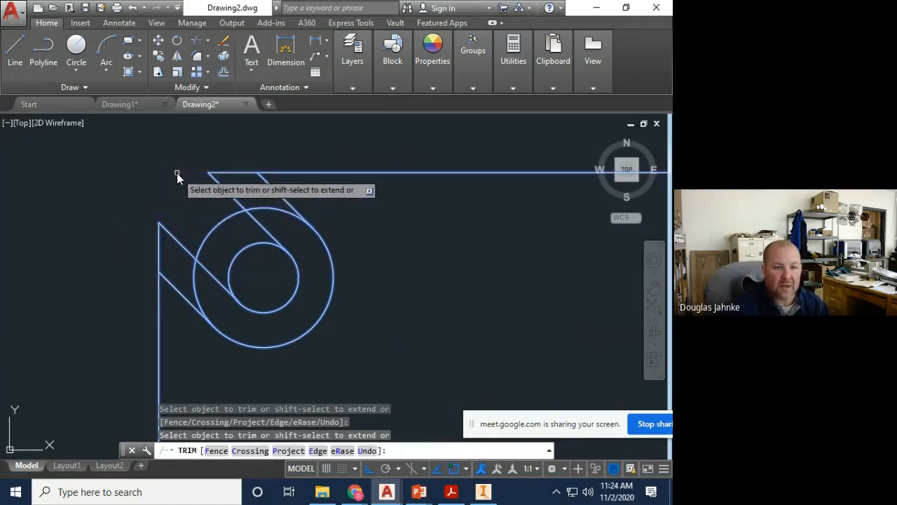
# - Trim the portions of both circles between the diagonal lines, leaving a rounded double-walled slot at the corner
pyautogui.click(219, 226)
pyautogui.click(274, 210)
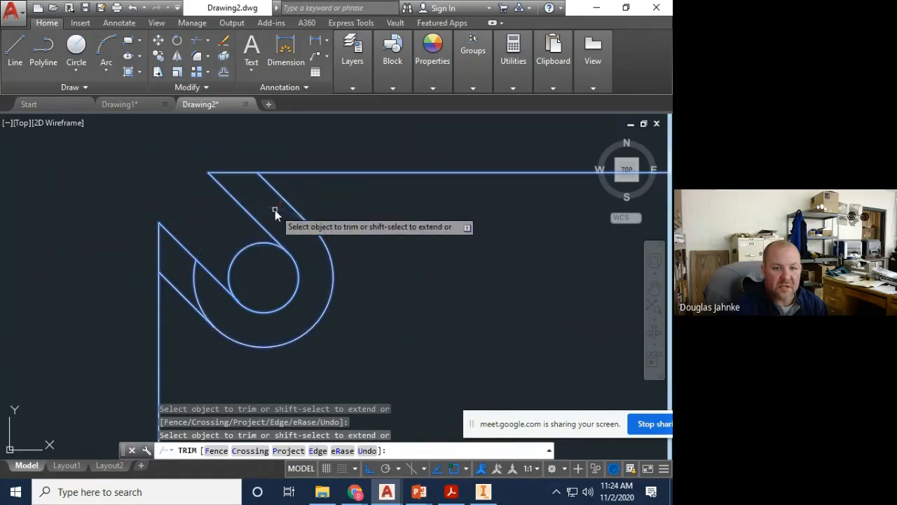
pyautogui.click(239, 253)
pyautogui.click(195, 274)
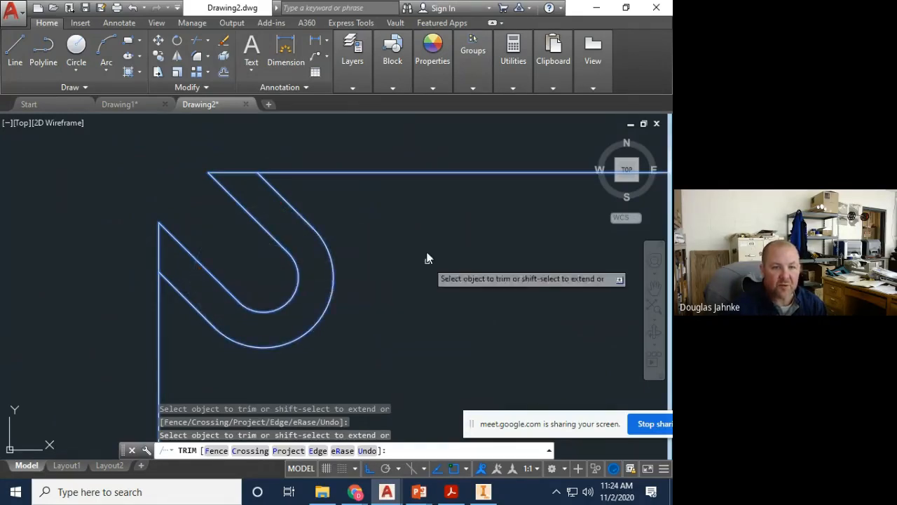
pyautogui.scroll(-2, 430, 226)
pyautogui.moveTo(398, 330)
pyautogui.mouseDown(button='middle')
pyautogui.moveTo(390, 323)
pyautogui.moveTo(300, 330)
pyautogui.mouseUp(button='middle')
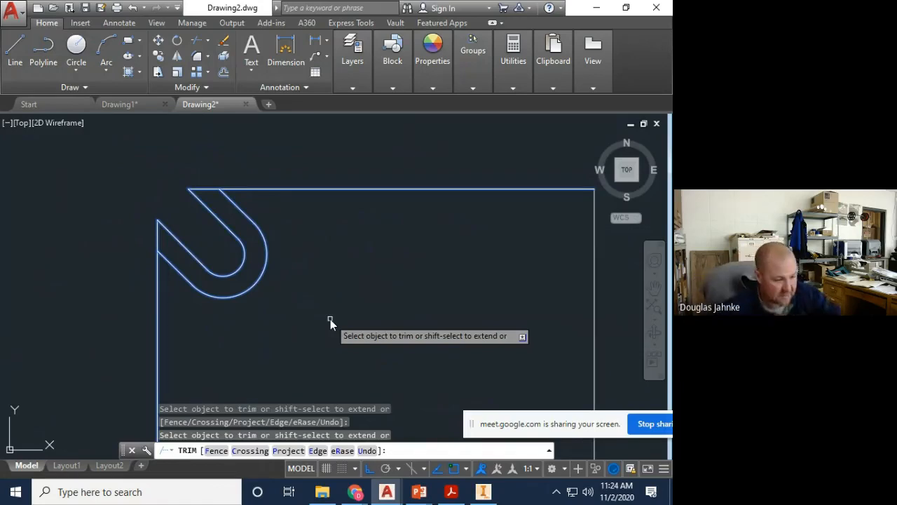
pyautogui.press('Escape')
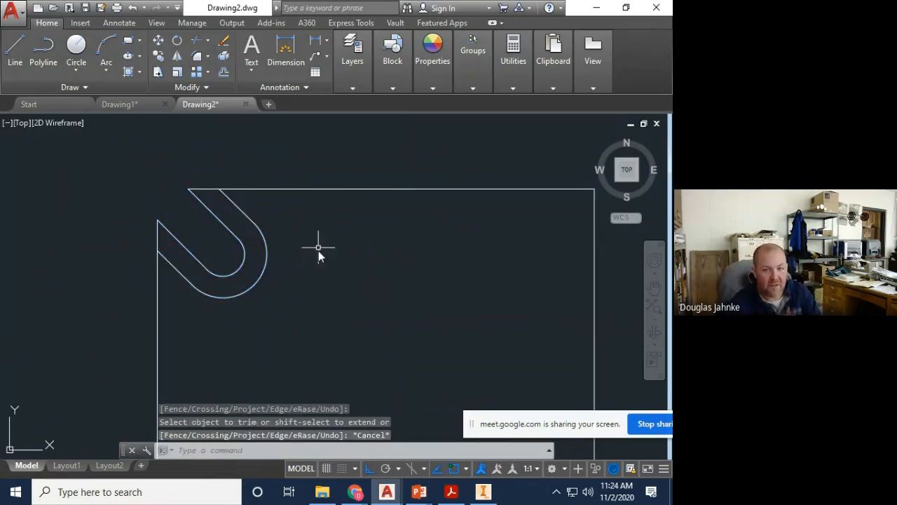
# - Turn Ortho off and draw a line at about 45° upward and outward from the rectangle's lower-right corner
pyautogui.scroll(-6, 370, 220)
pyautogui.moveTo(363, 355)
pyautogui.mouseDown(button='middle')
pyautogui.moveTo(337, 206)
pyautogui.moveTo(308, 184)
pyautogui.moveTo(255, 322)
pyautogui.mouseUp(button='middle')
pyautogui.scroll(5, 295, 273)
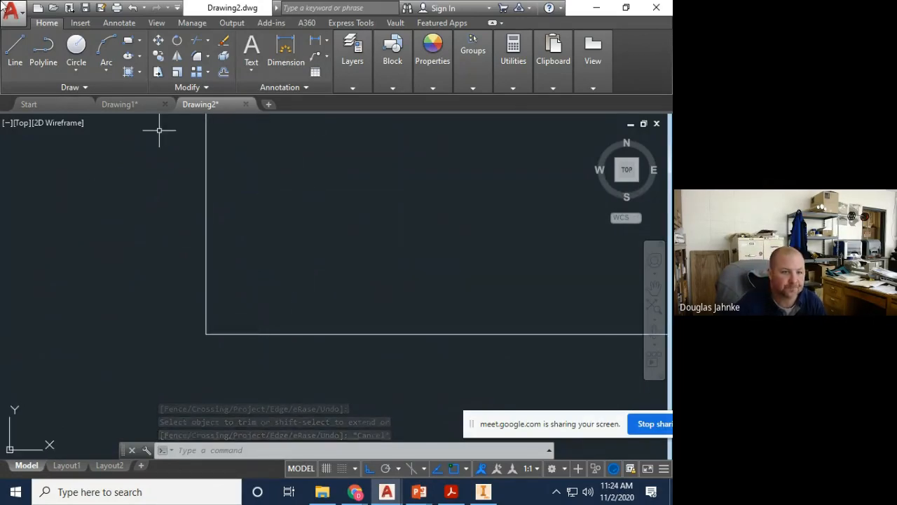
pyautogui.click(15, 48)
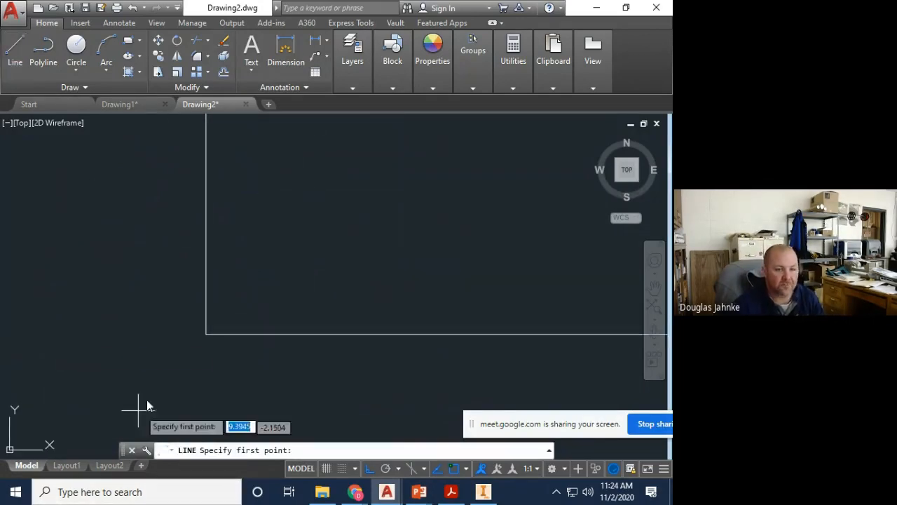
pyautogui.scroll(-3, 140, 409)
pyautogui.moveTo(481, 330)
pyautogui.mouseDown(button='middle')
pyautogui.moveTo(84, 326)
pyautogui.moveTo(224, 325)
pyautogui.mouseUp(button='middle')
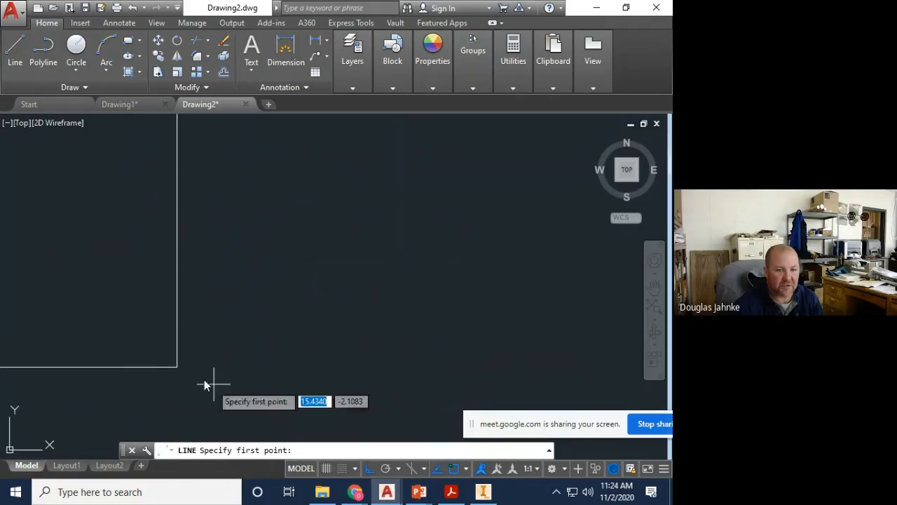
pyautogui.click(178, 366)
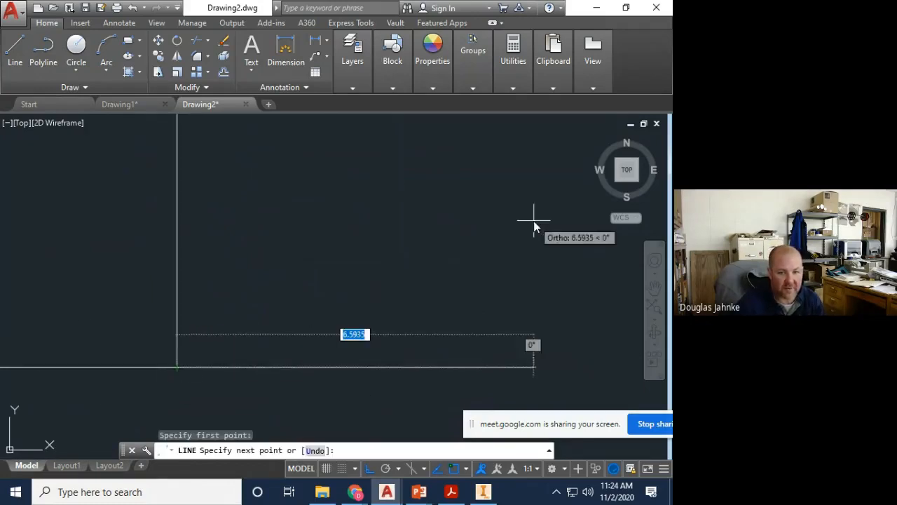
pyautogui.click(369, 470)
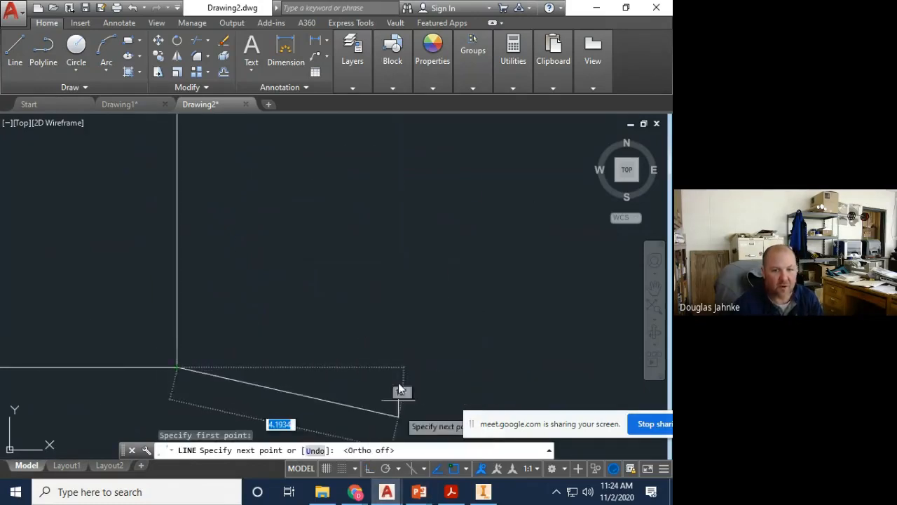
pyautogui.click(327, 214)
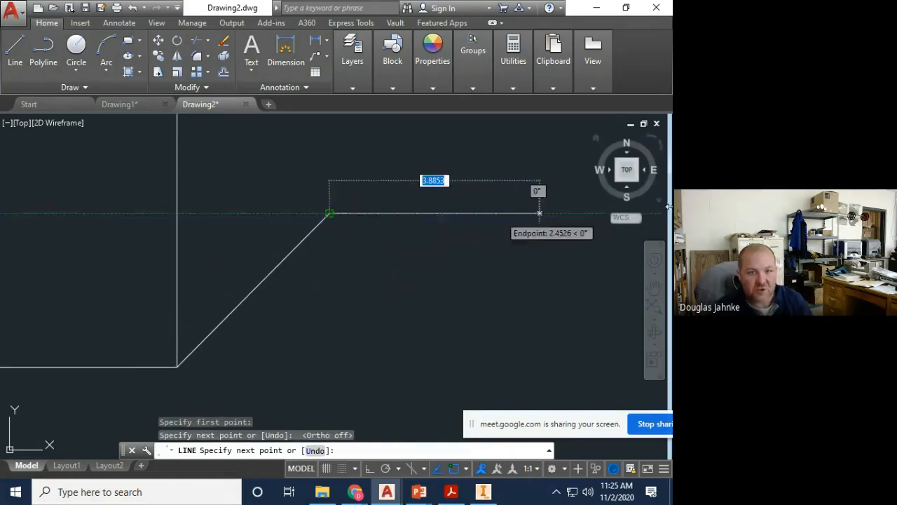
pyautogui.press('Escape')
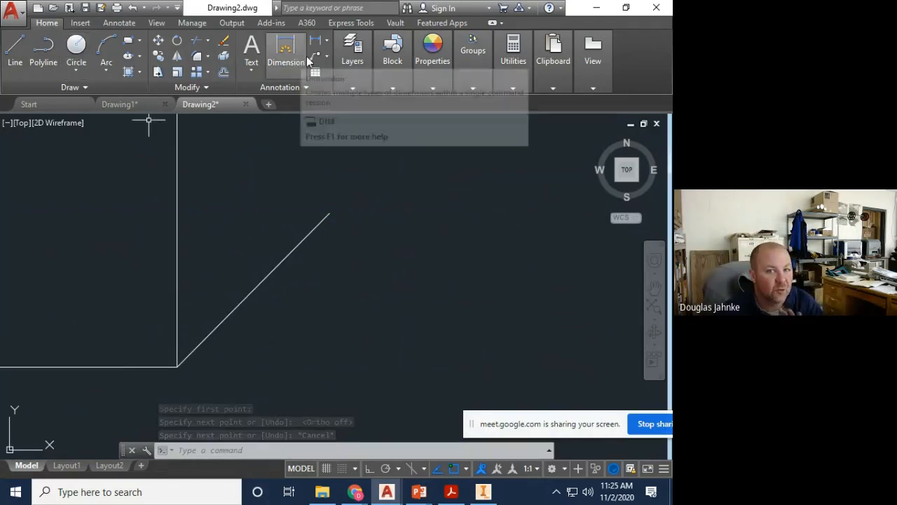
# - Add an angular dimension between the rectangle's right edge and the diagonal line outside it
pyautogui.click(326, 43)
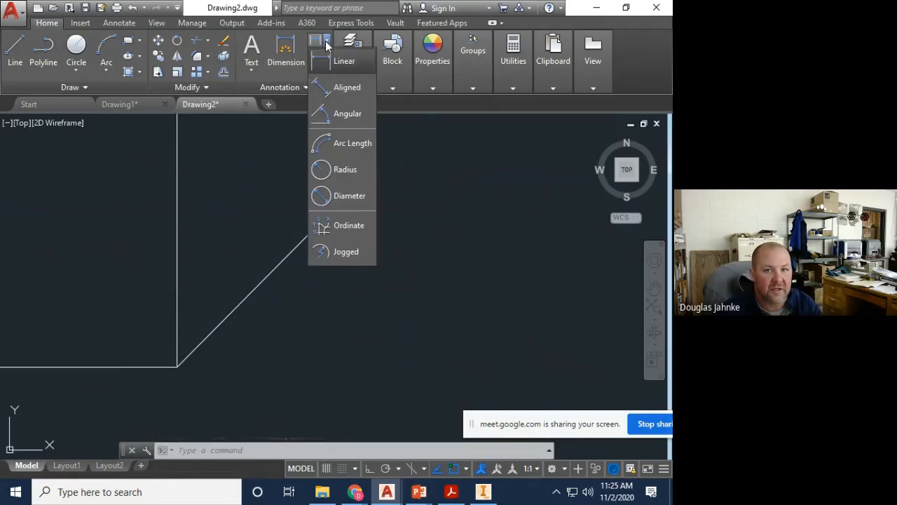
pyautogui.click(348, 117)
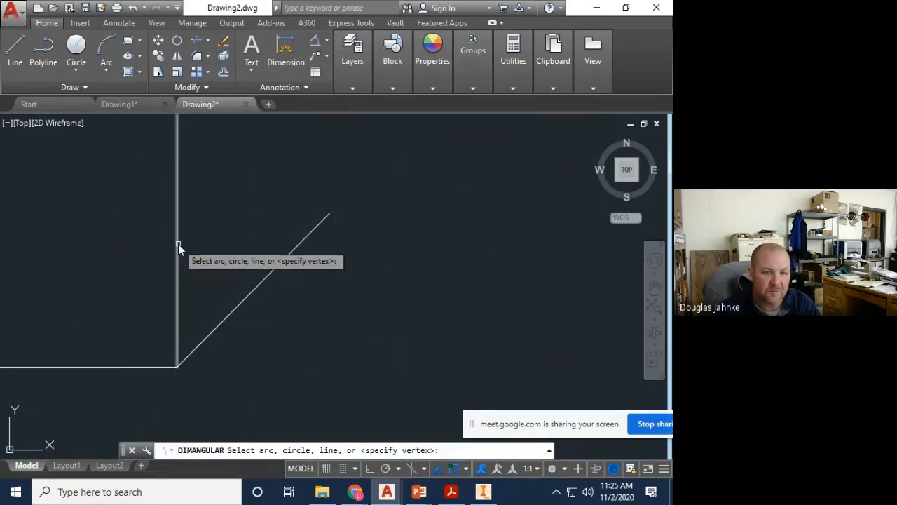
pyautogui.click(178, 243)
pyautogui.click(258, 288)
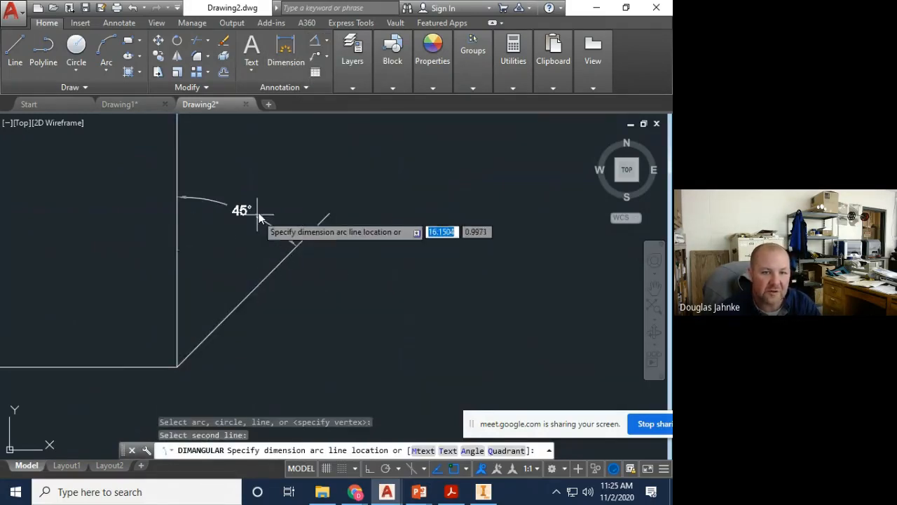
pyautogui.click(272, 200)
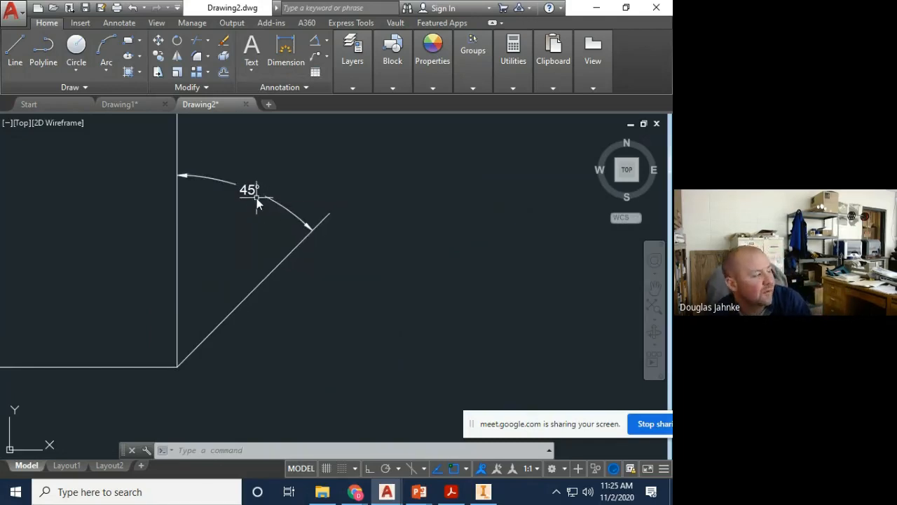
# - Erase the diagonal line at the rectangle's lower-right corner together with its angular dimension
pyautogui.click(223, 40)
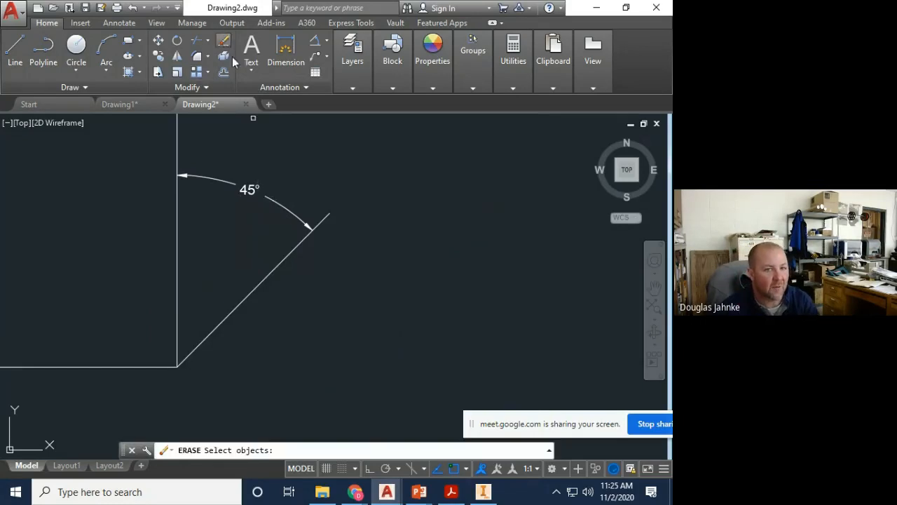
pyautogui.click(344, 314)
pyautogui.click(251, 170)
pyautogui.press('Return')
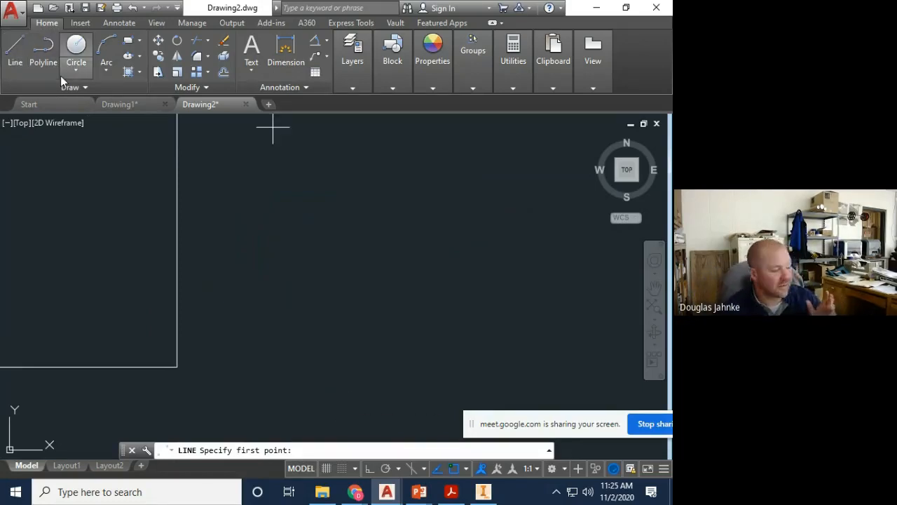
# - Draw a free-standing line in the empty space right of the rectangle, locking its angle with the override <-45
pyautogui.click(15, 45)
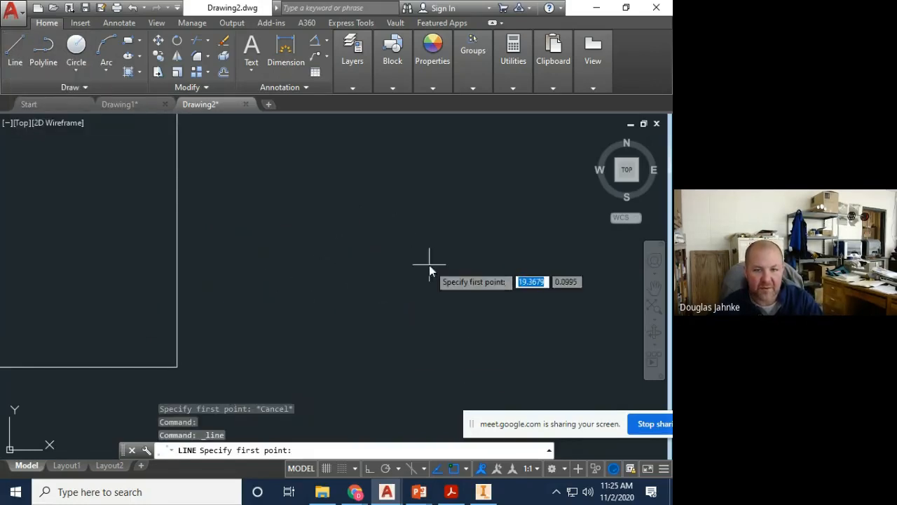
pyautogui.scroll(-3, 459, 253)
pyautogui.moveTo(485, 275); pyautogui.dragTo(308, 299, button='middle')
pyautogui.scroll(3, 309, 264)
pyautogui.scroll(-2, 353, 260)
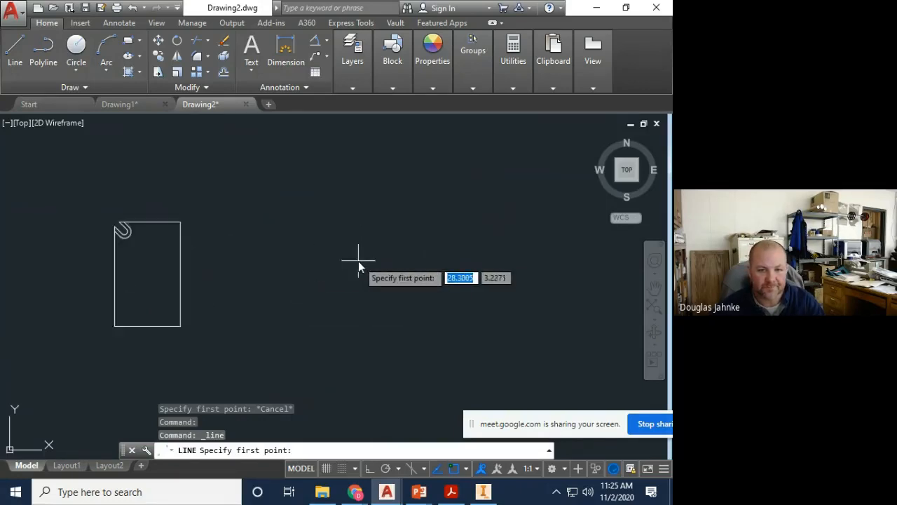
pyautogui.scroll(2, 430, 264)
pyautogui.click(300, 256)
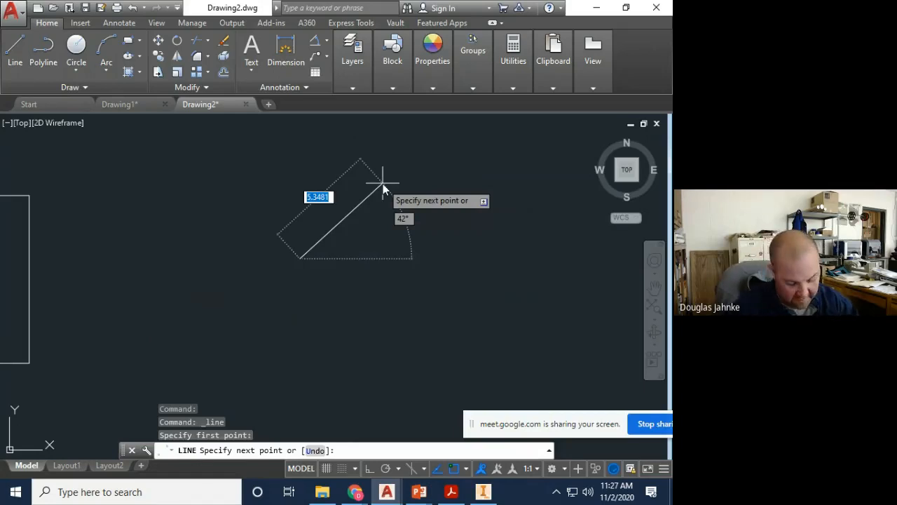
pyautogui.press('shift')
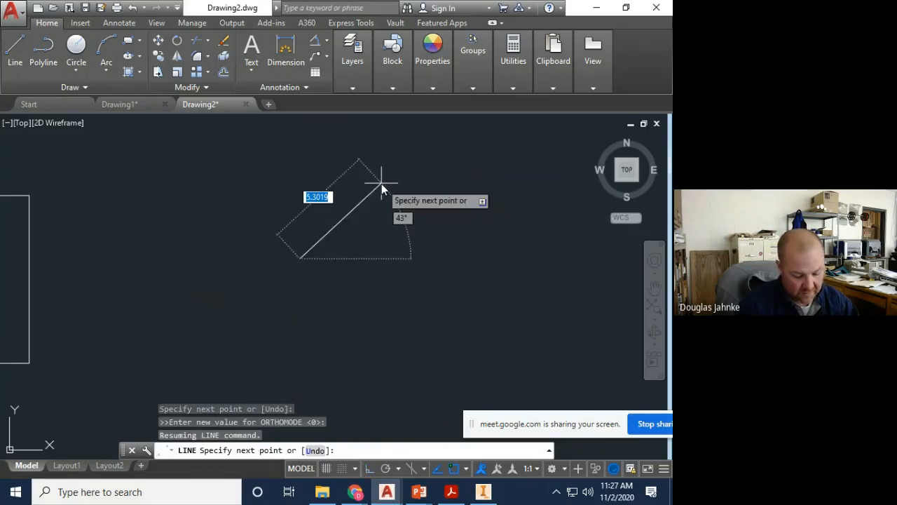
pyautogui.write('<')
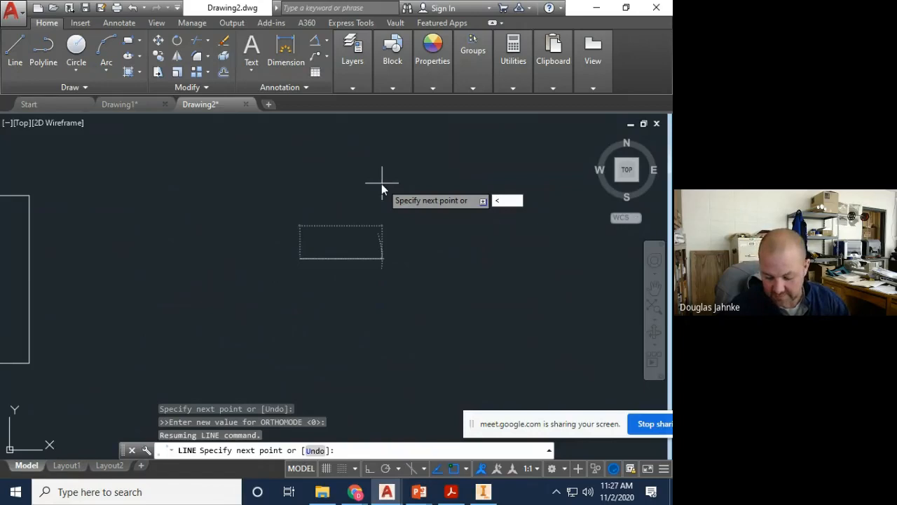
pyautogui.write('-45')
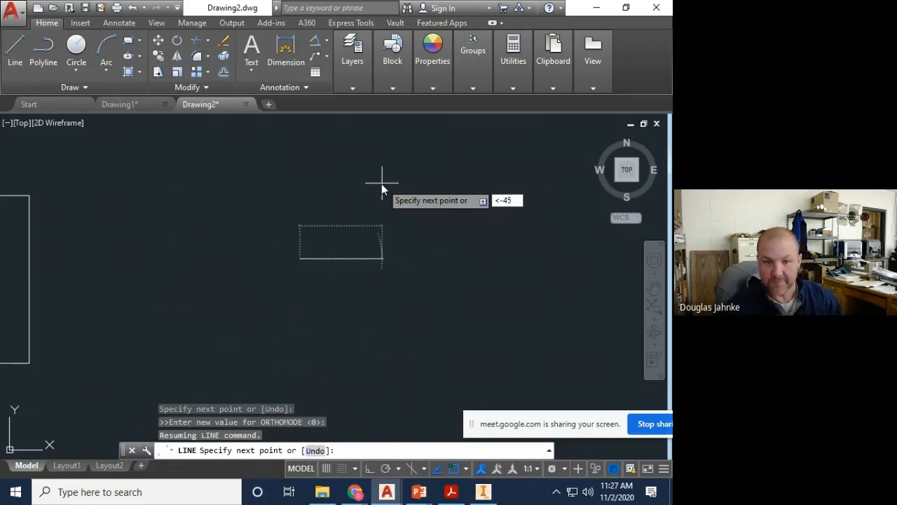
pyautogui.press('Return')
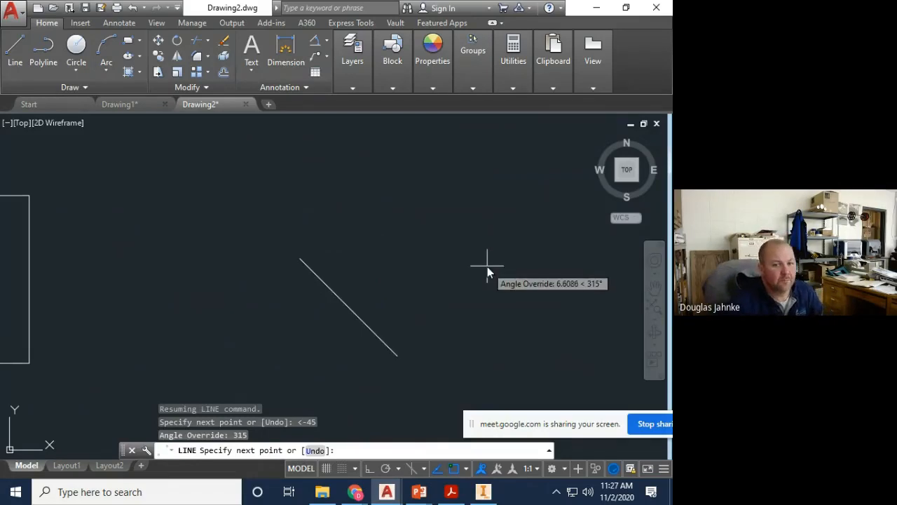
pyautogui.scroll(-3, 487, 266)
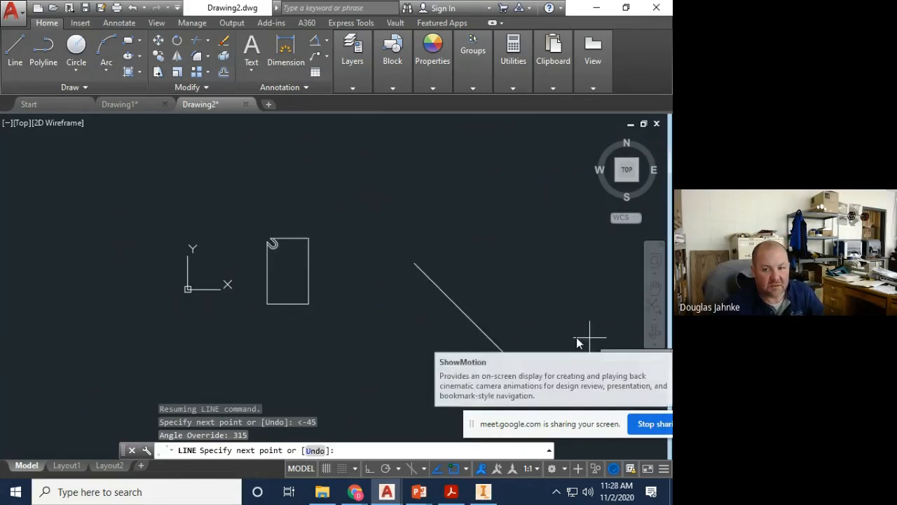
pyautogui.moveTo(560, 335); pyautogui.dragTo(394, 225, button='middle')
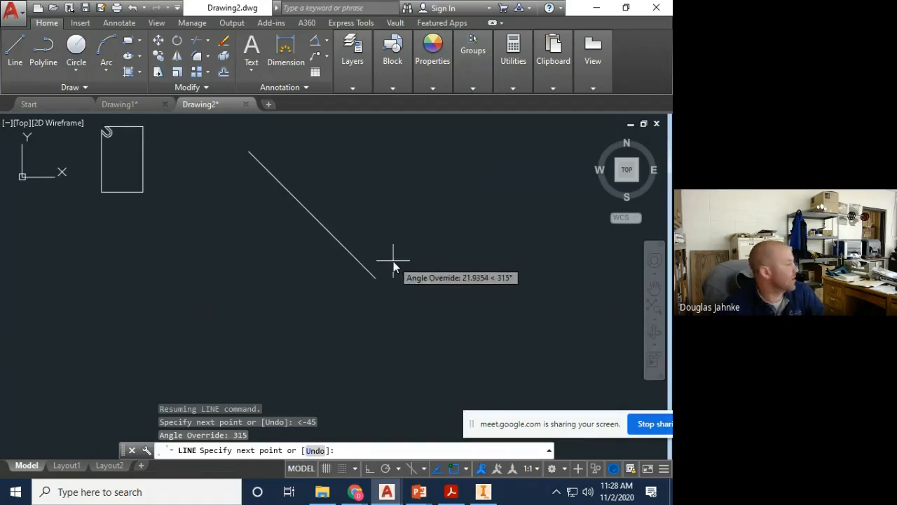
pyautogui.click(428, 285)
pyautogui.press('Escape')
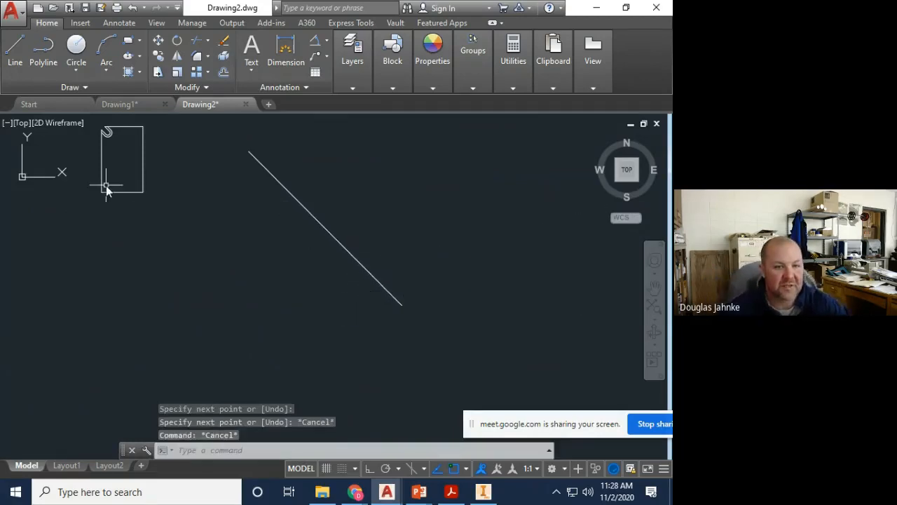
# - Draw a line from the rectangle's lower-left corner into its interior, locking its angle with the override <45
pyautogui.scroll(8, 106, 189)
pyautogui.moveTo(133, 176); pyautogui.dragTo(193, 370, button='middle')
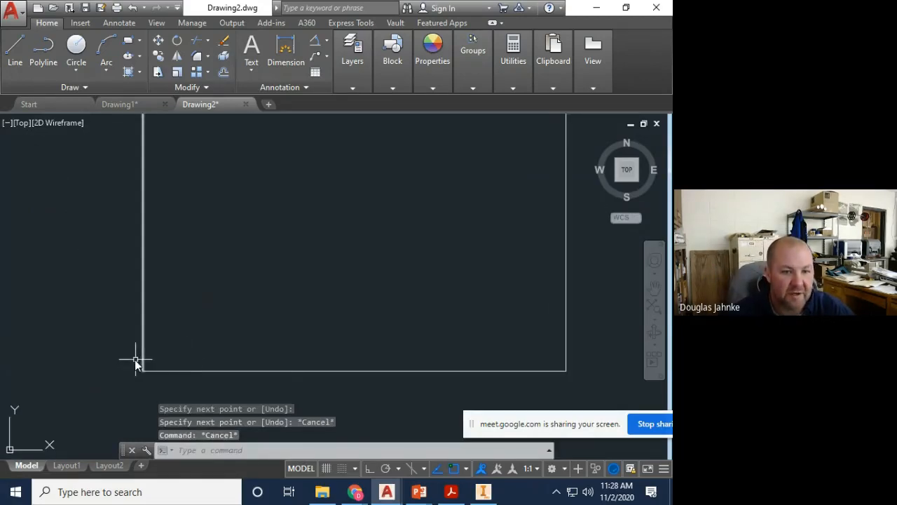
pyautogui.click(15, 50)
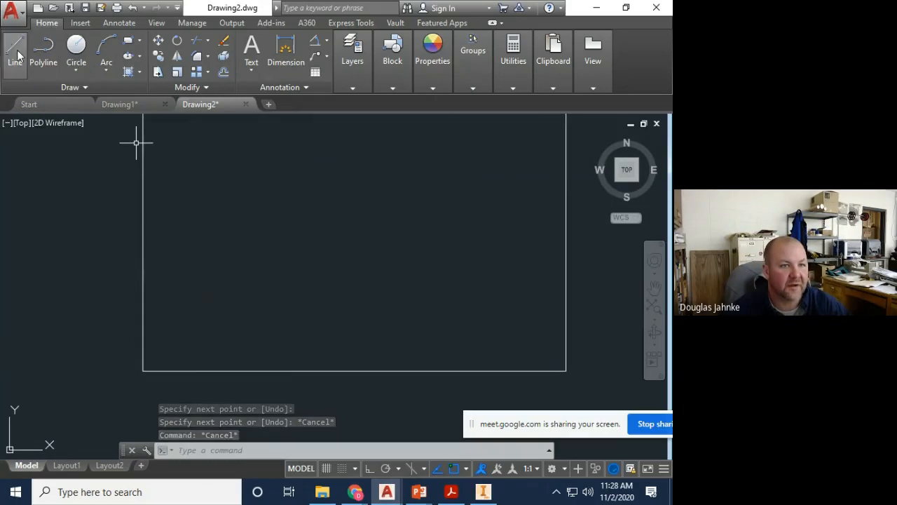
pyautogui.click(144, 371)
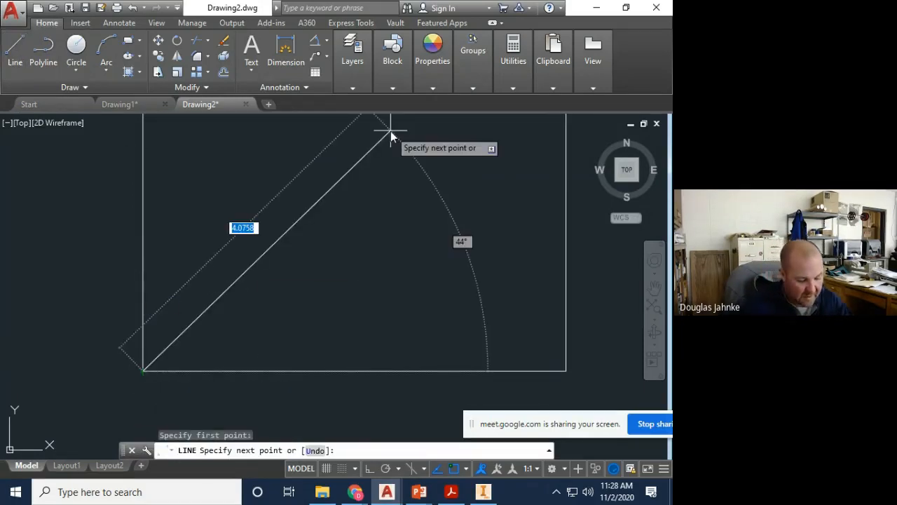
pyautogui.press('shift')
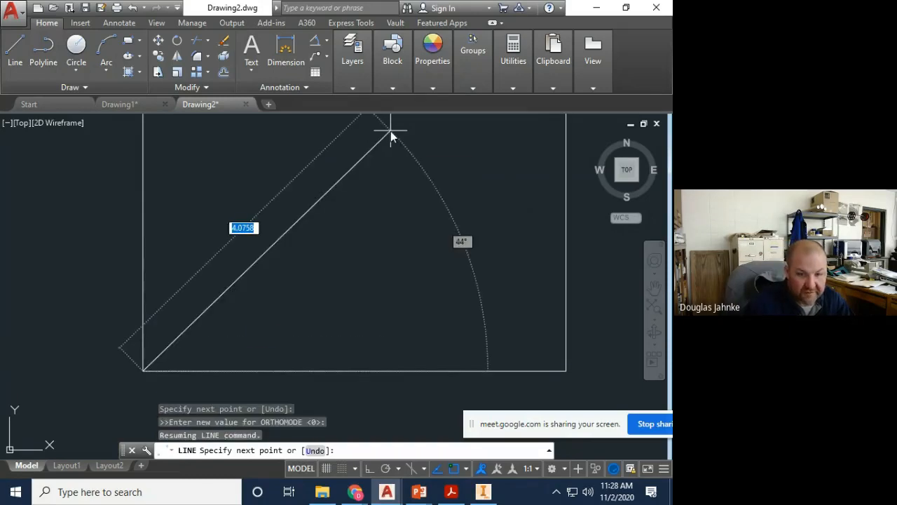
pyautogui.write('<45')
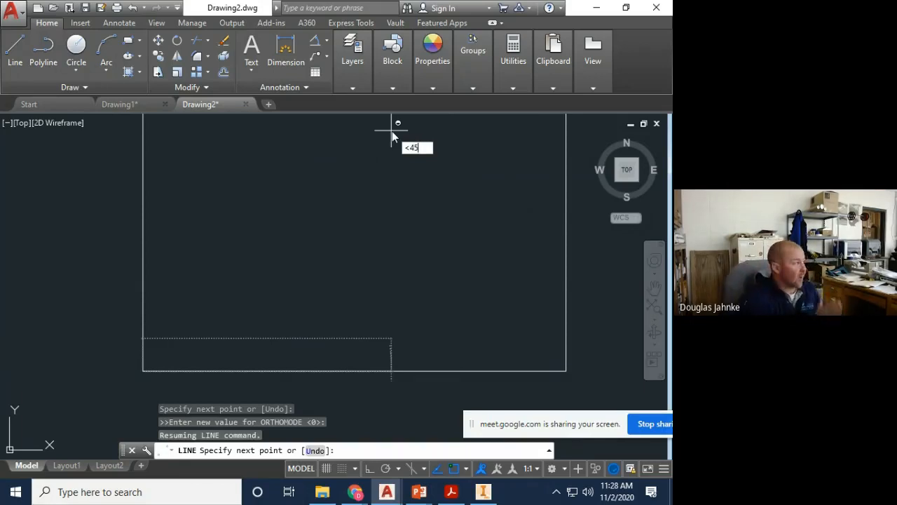
pyautogui.press('Return')
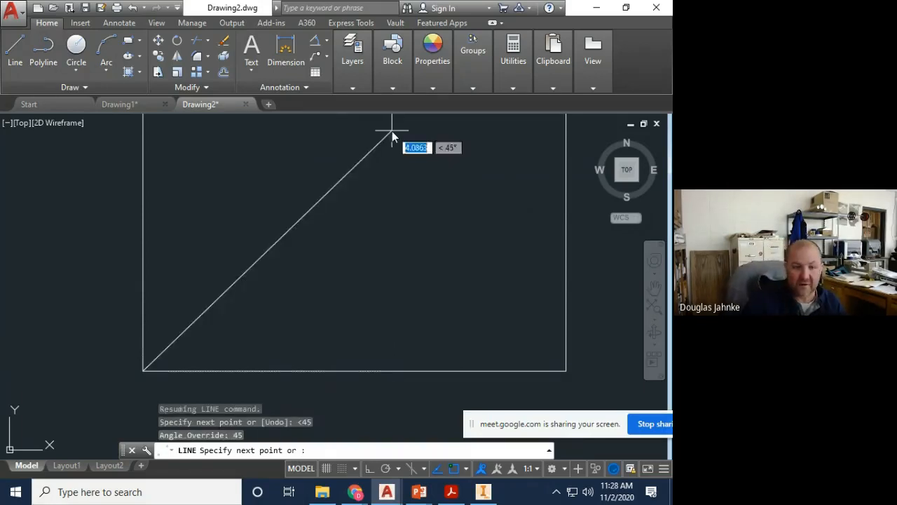
pyautogui.click(382, 215)
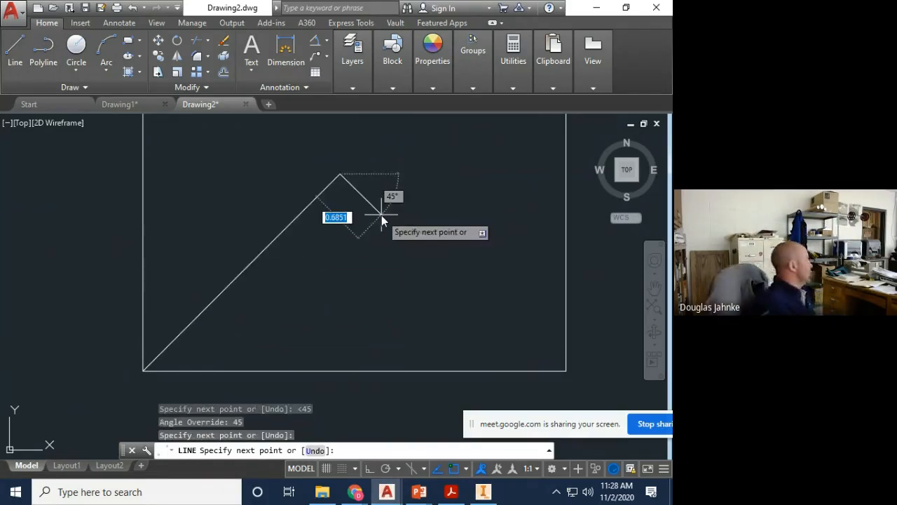
pyautogui.press('Escape')
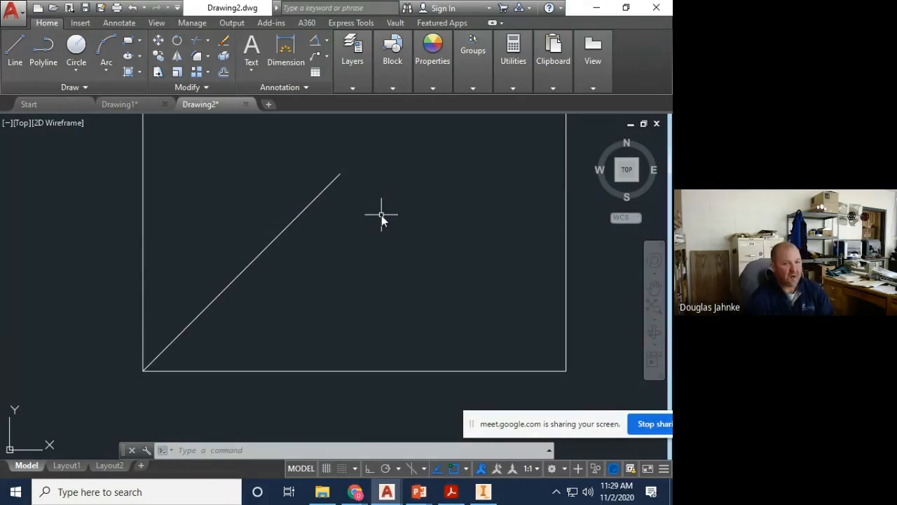
# - Offset the rectangle's bottom edge and left edge inward by .75 so they cross near the lower-left corner
pyautogui.click(223, 73)
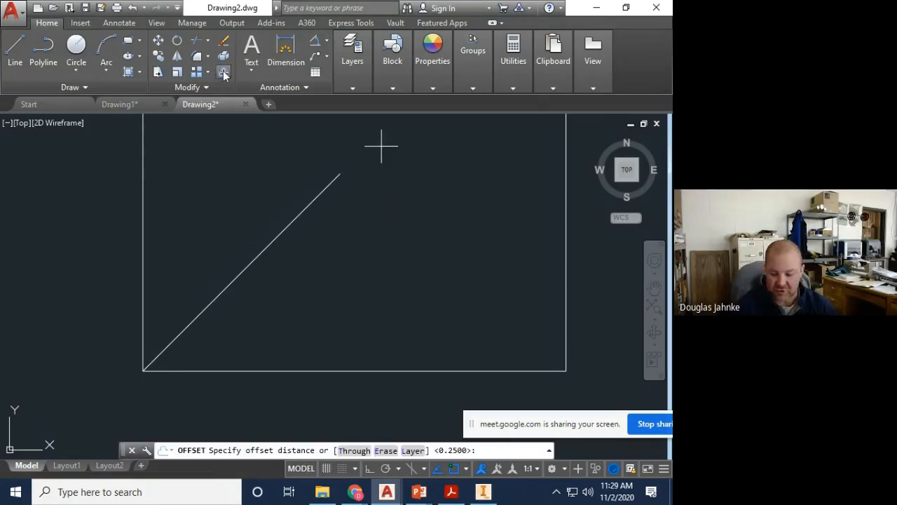
pyautogui.write('.75')
pyautogui.press('Return')
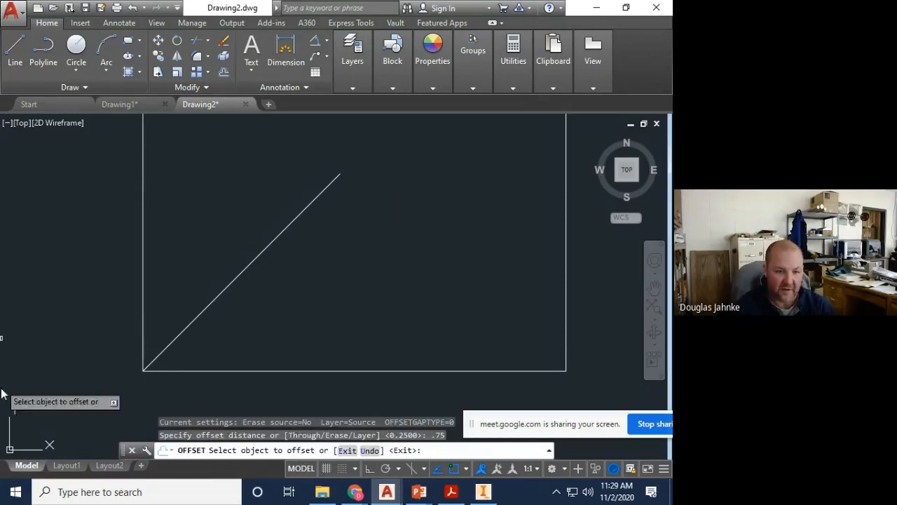
pyautogui.click(233, 371)
pyautogui.click(221, 317)
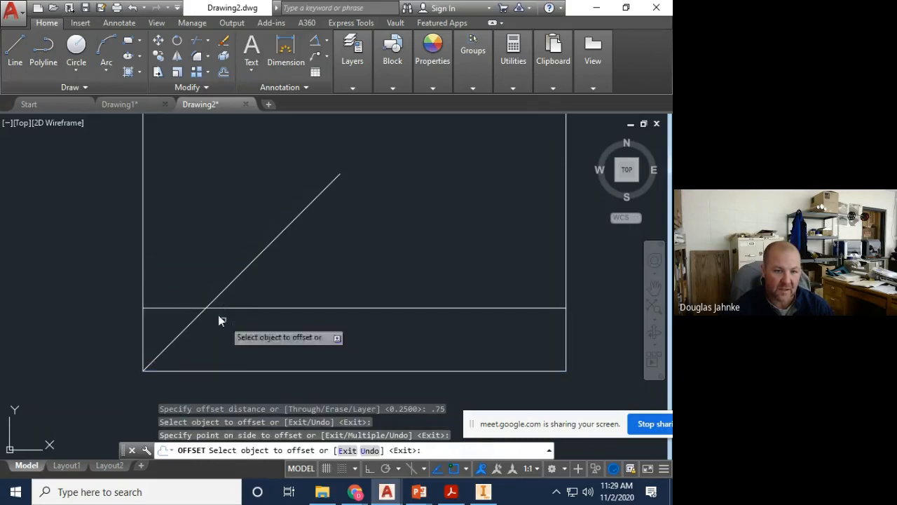
pyautogui.click(144, 255)
pyautogui.click(214, 253)
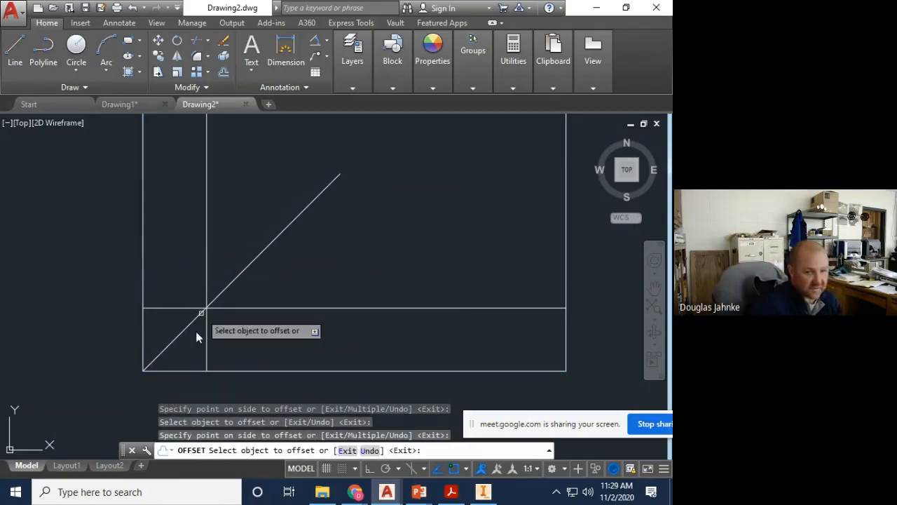
# - Draw a six-sided polygon centred on the rectangle's right edge, inscribed in a circle of radius .87, with Ortho turned on
pyautogui.scroll(-4, 185, 289)
pyautogui.scroll(5, 242, 302)
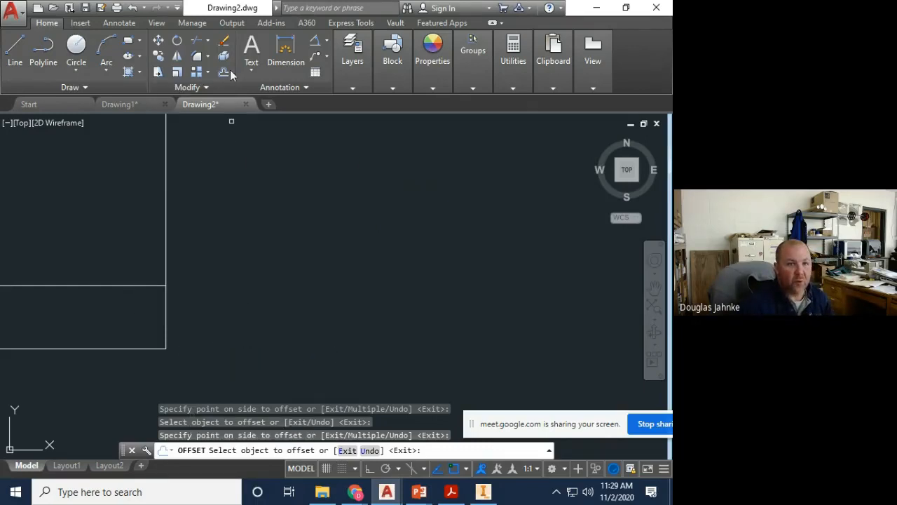
pyautogui.click(140, 41)
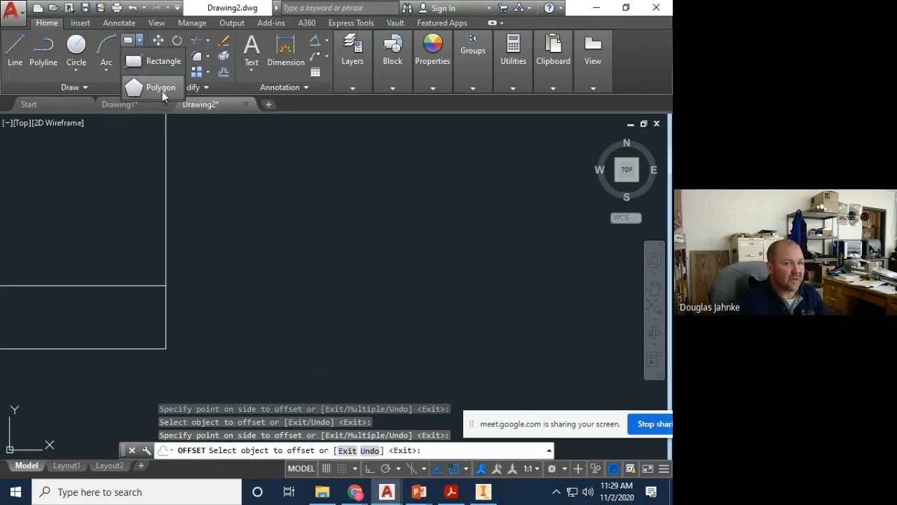
pyautogui.click(142, 41)
pyautogui.click(142, 40)
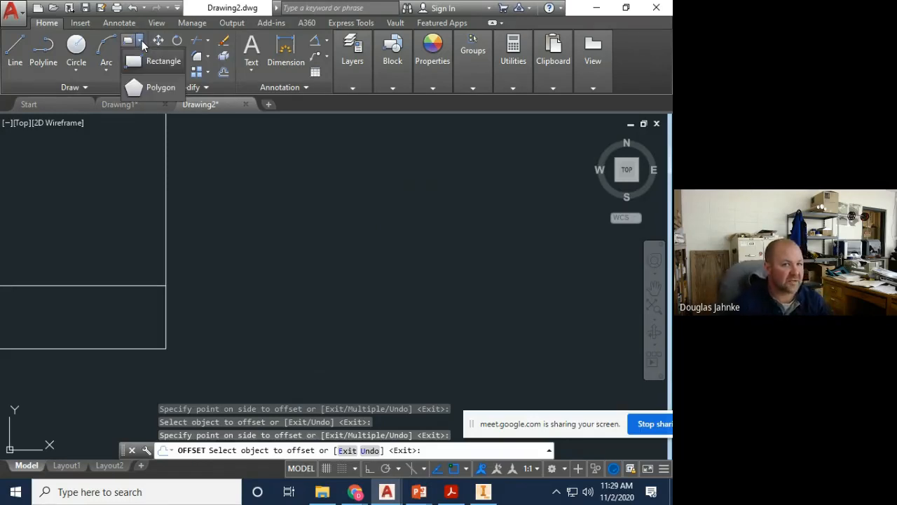
pyautogui.click(164, 87)
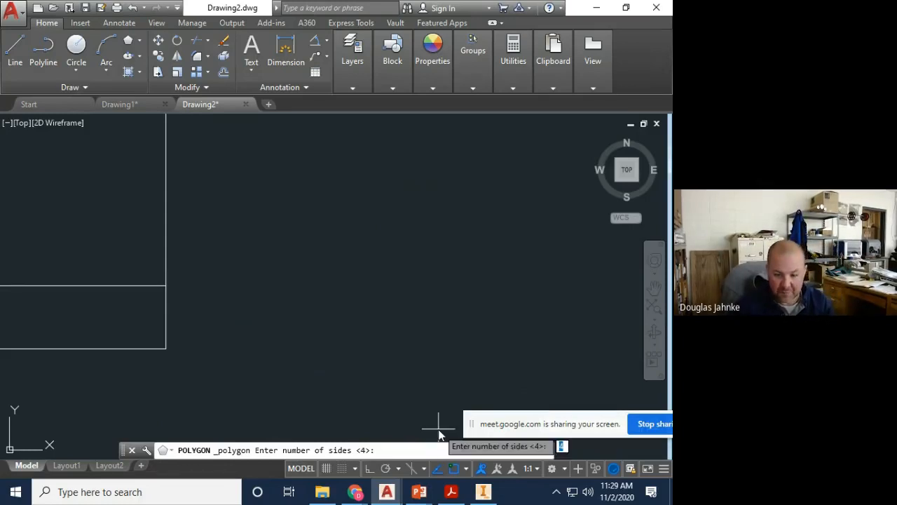
pyautogui.write('6')
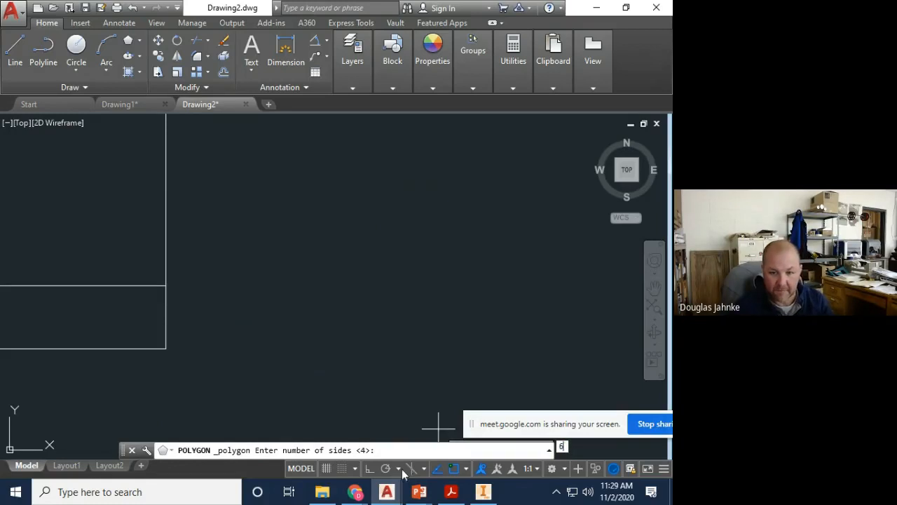
pyautogui.press('Return')
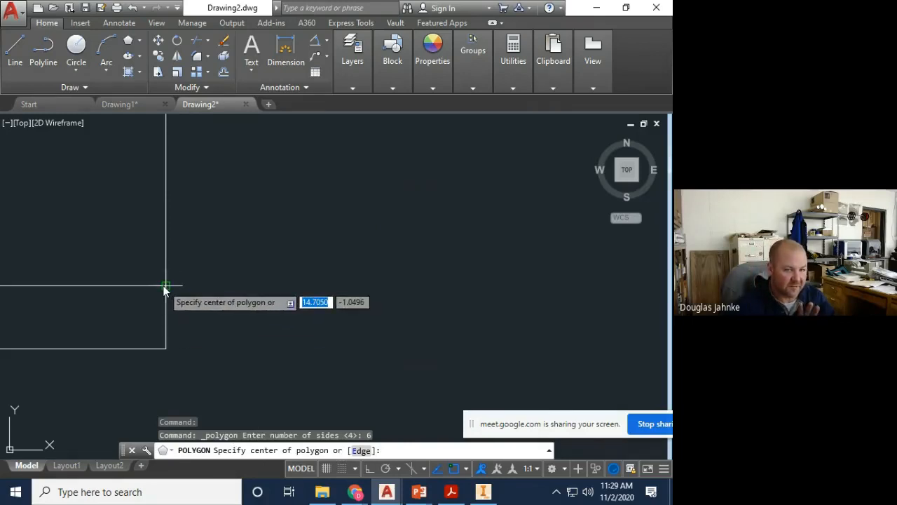
pyautogui.moveTo(239, 166); pyautogui.dragTo(342, 437, button='middle')
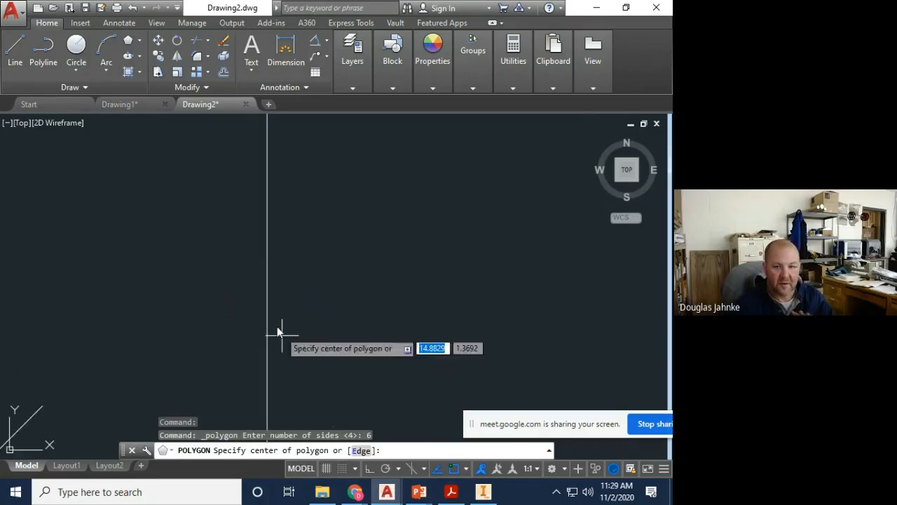
pyautogui.click(268, 261)
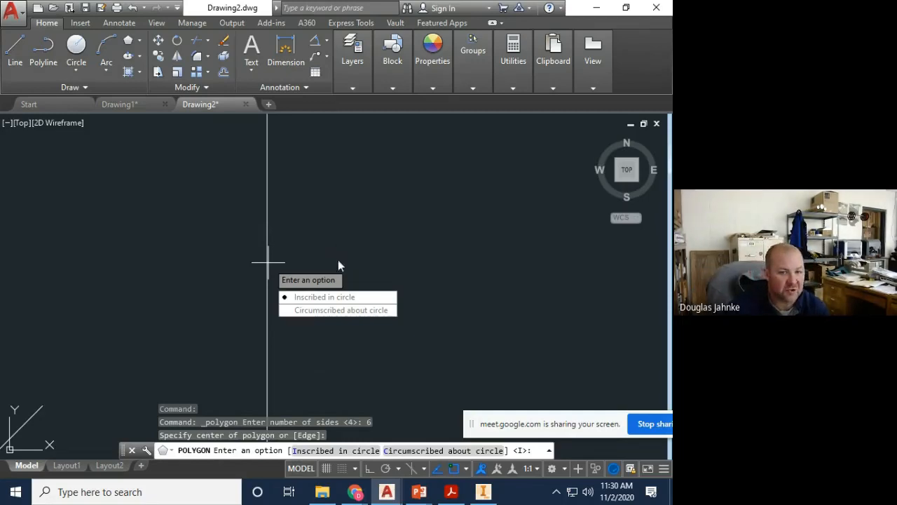
pyautogui.click(325, 297)
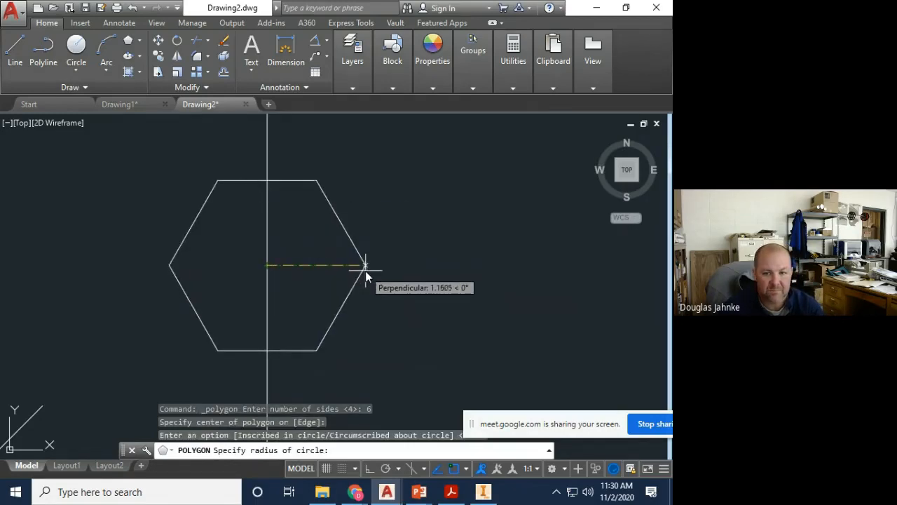
pyautogui.write('.87')
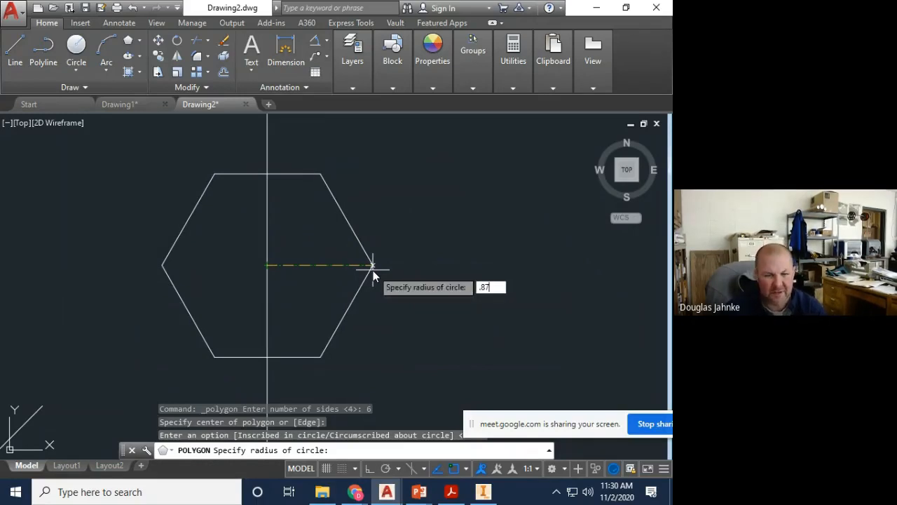
pyautogui.click(370, 469)
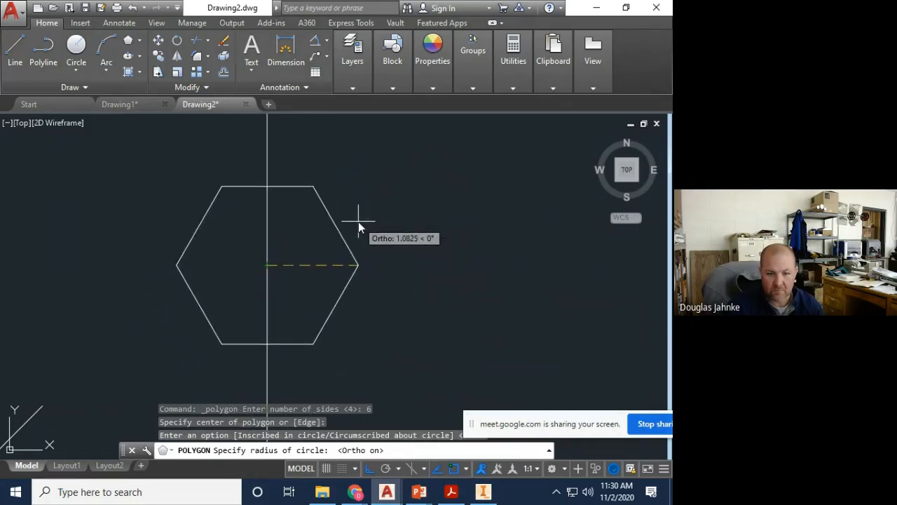
pyautogui.write('.87')
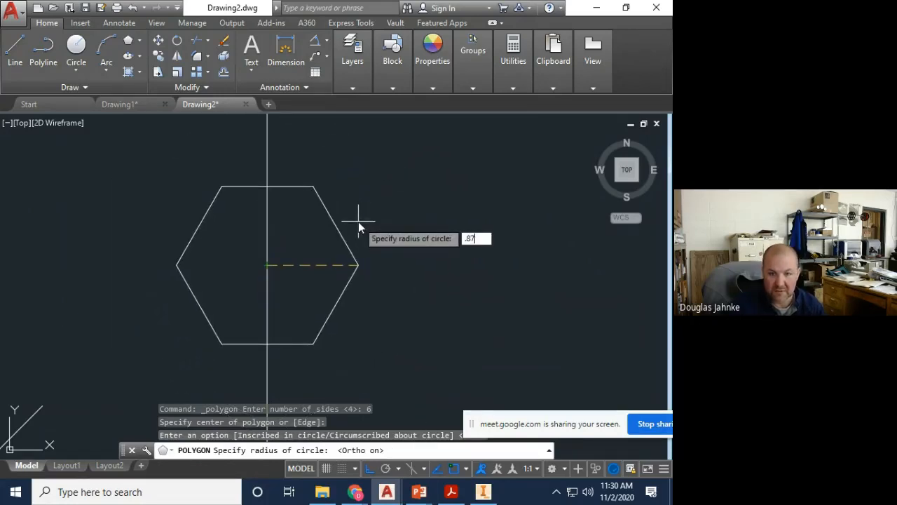
pyautogui.press('Return')
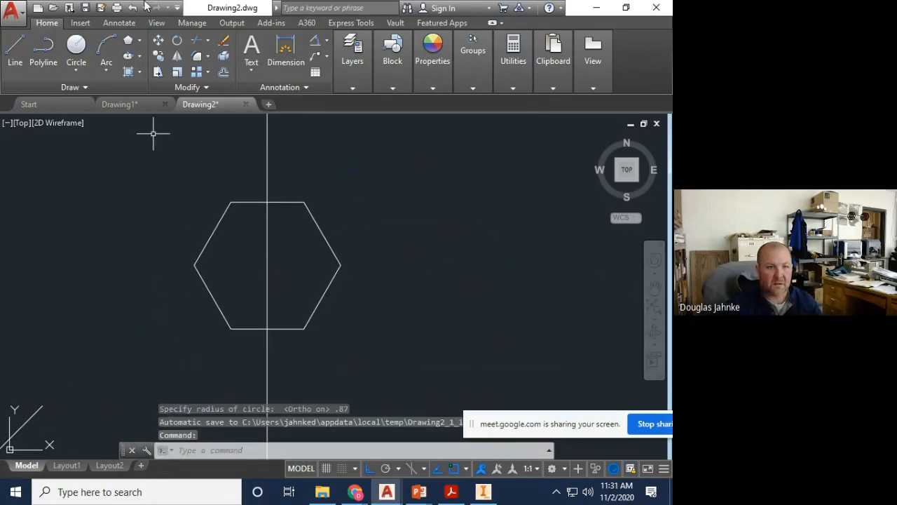
# - Dimension the inscribed hexagon's height across its top and bottom flats, placing the dimension to its right
pyautogui.click(284, 47)
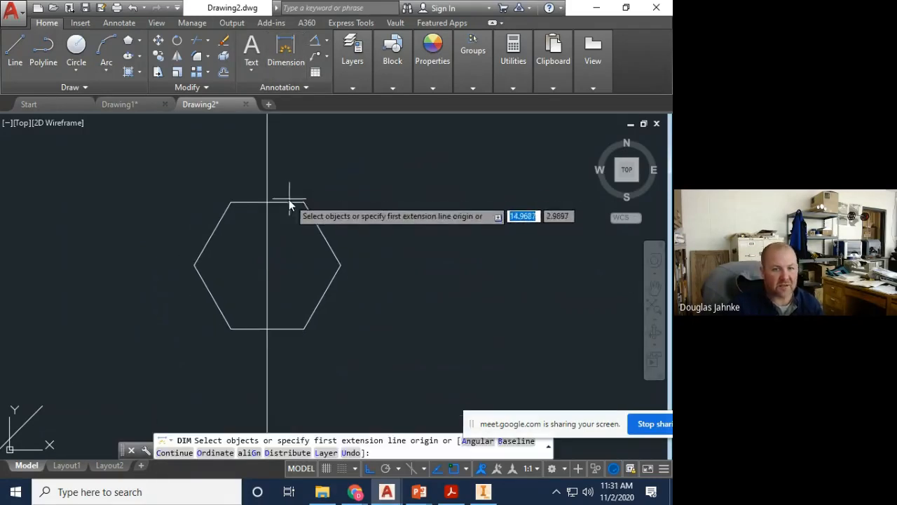
pyautogui.click(266, 202)
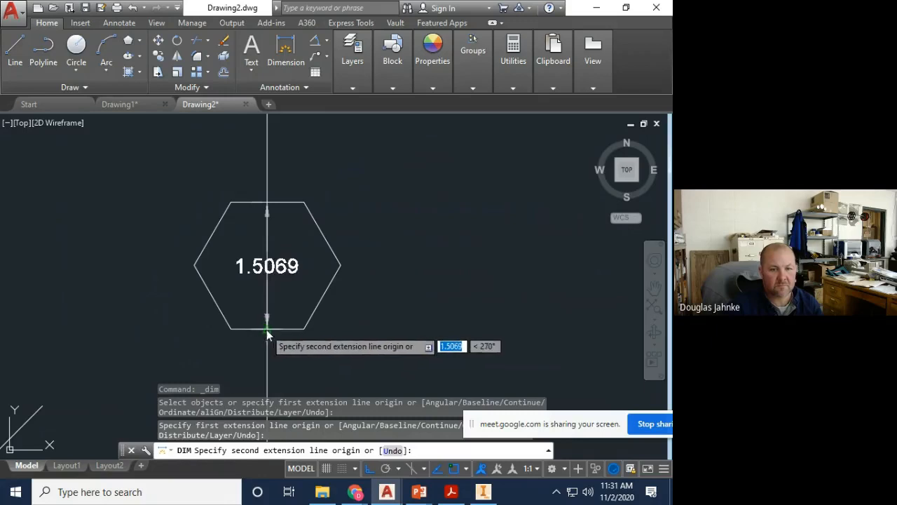
pyautogui.click(268, 328)
pyautogui.click(386, 308)
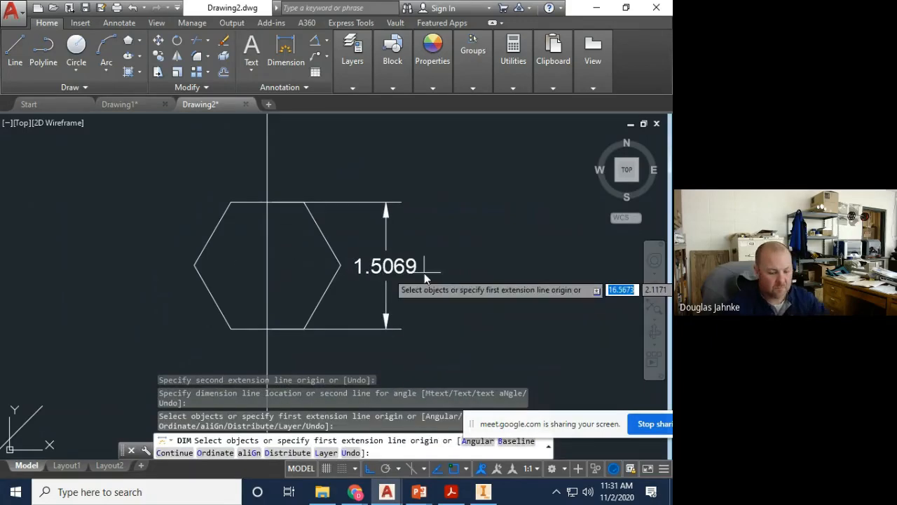
# - Erase the inscribed hexagon on the rectangle's right edge together with its height dimension
pyautogui.click(224, 43)
pyautogui.click(452, 367)
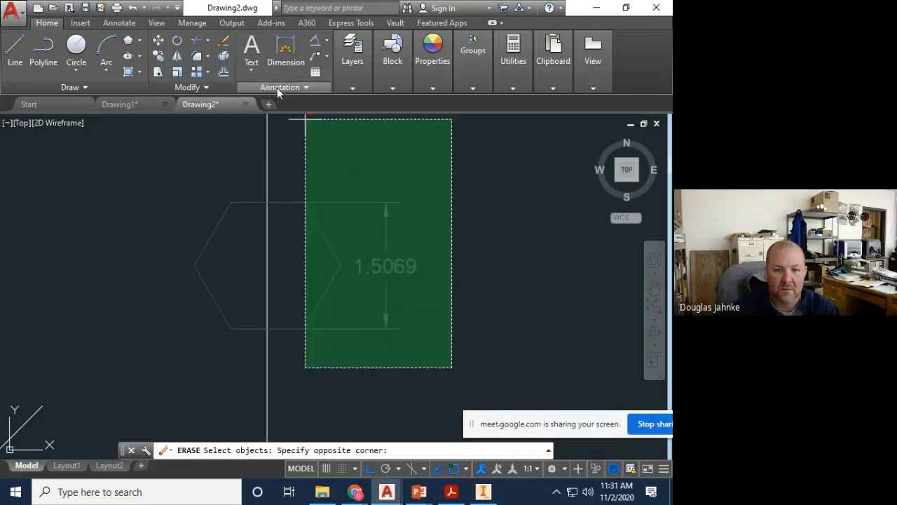
pyautogui.click(292, 162)
pyautogui.press('Return')
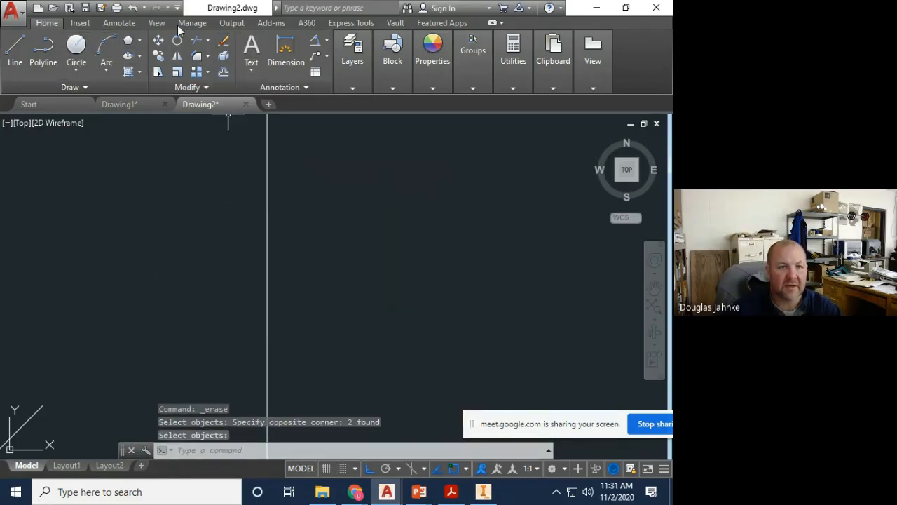
# - Draw a six-sided polygon centred on the rectangle's upper-right corner, circumscribed about a circle of radius .87
pyautogui.click(140, 40)
pyautogui.click(159, 89)
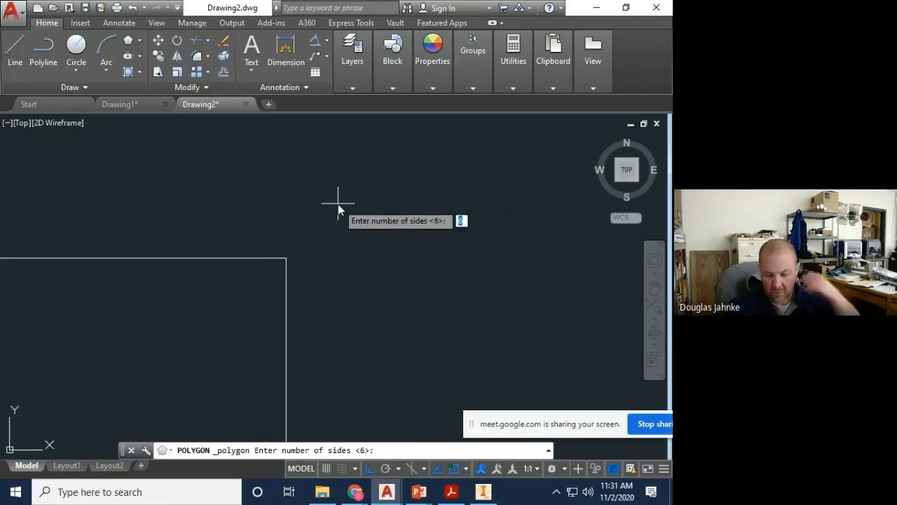
pyautogui.press('Return')
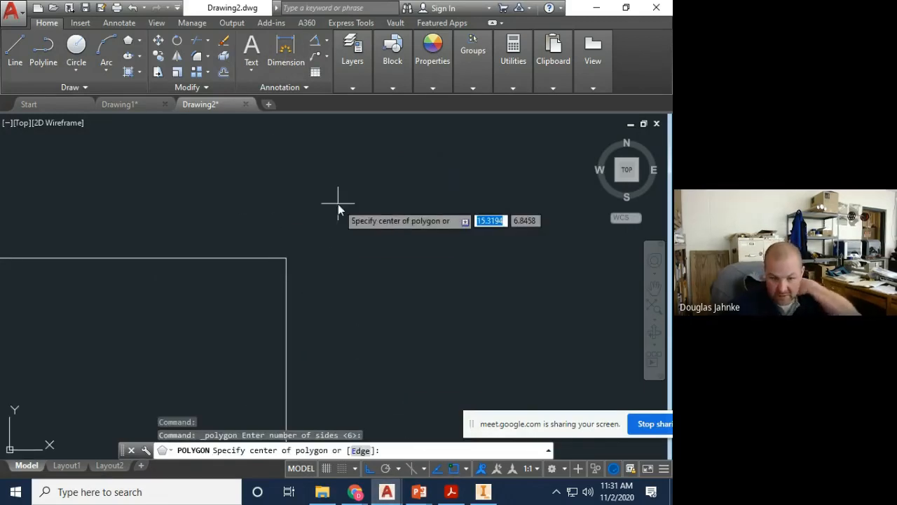
pyautogui.click(286, 258)
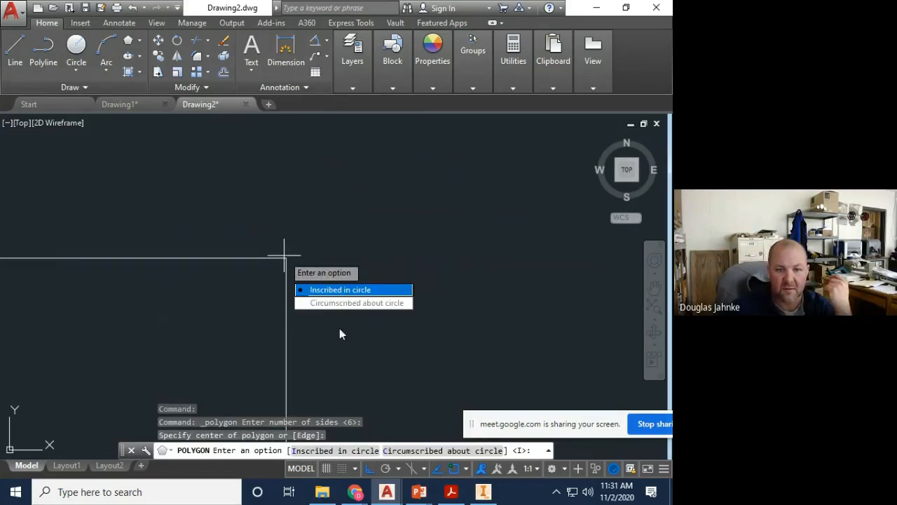
pyautogui.click(352, 303)
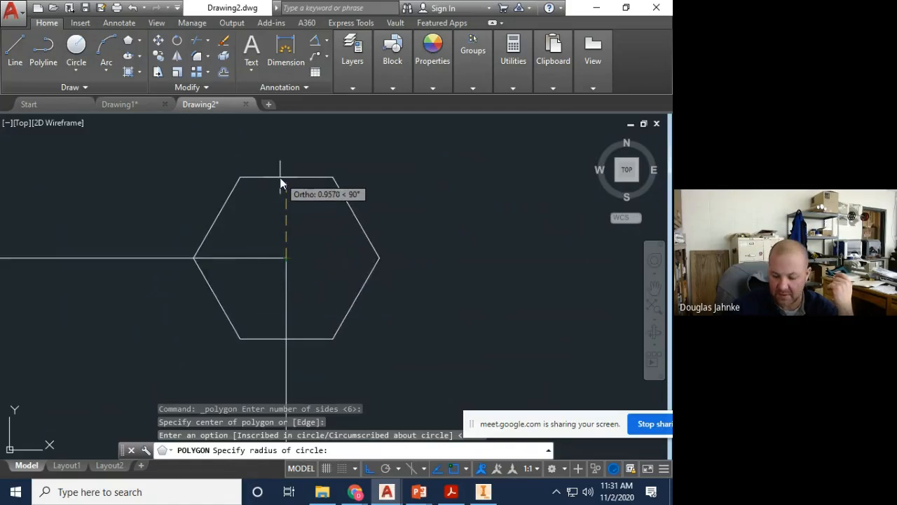
pyautogui.write('.87')
pyautogui.press('Return')
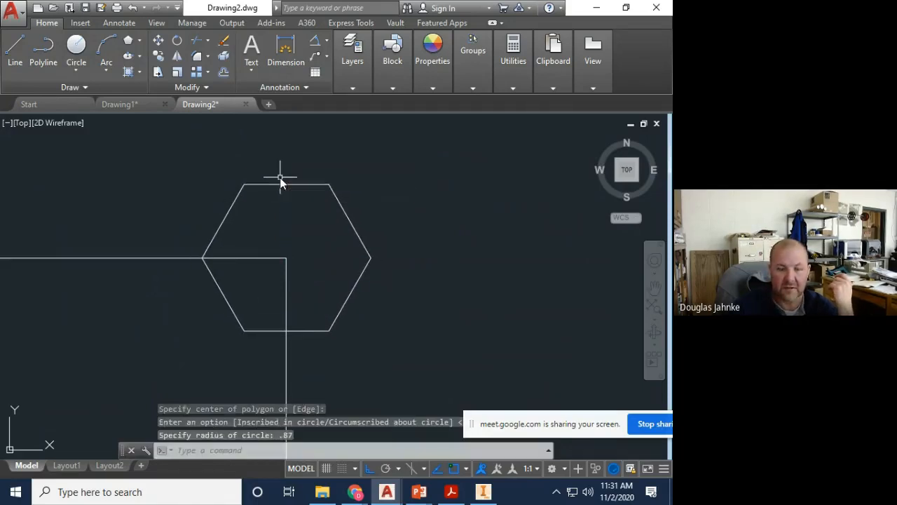
# - Dimension the circumscribed hexagon's height between its two right-hand flat corners, placing the dimension to its right
pyautogui.click(286, 49)
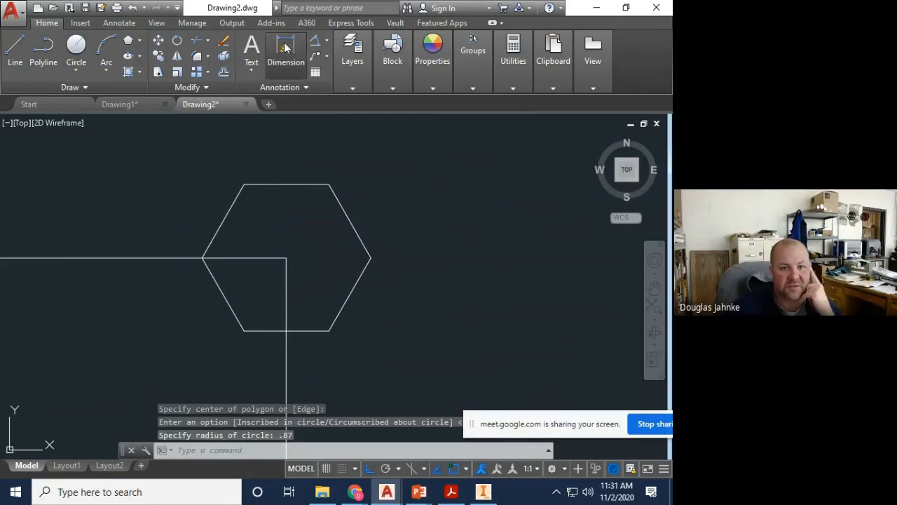
pyautogui.click(329, 185)
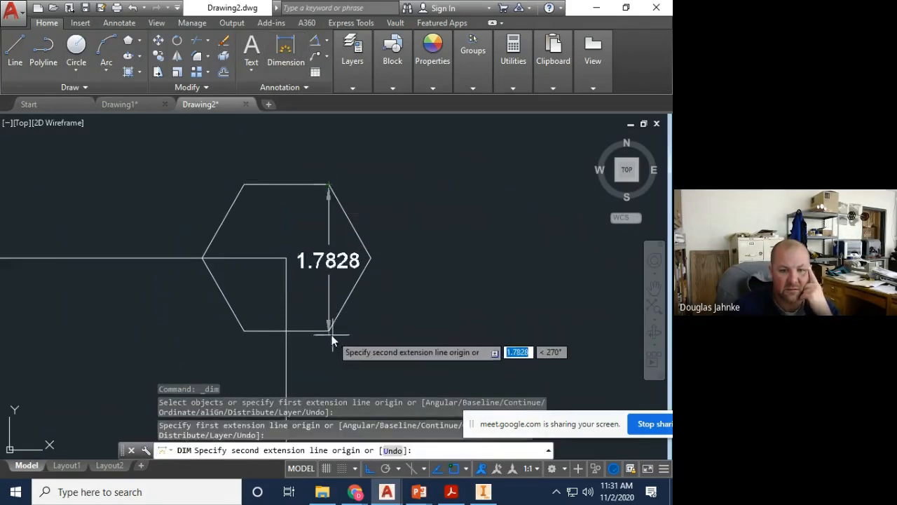
pyautogui.click(330, 331)
pyautogui.click(425, 331)
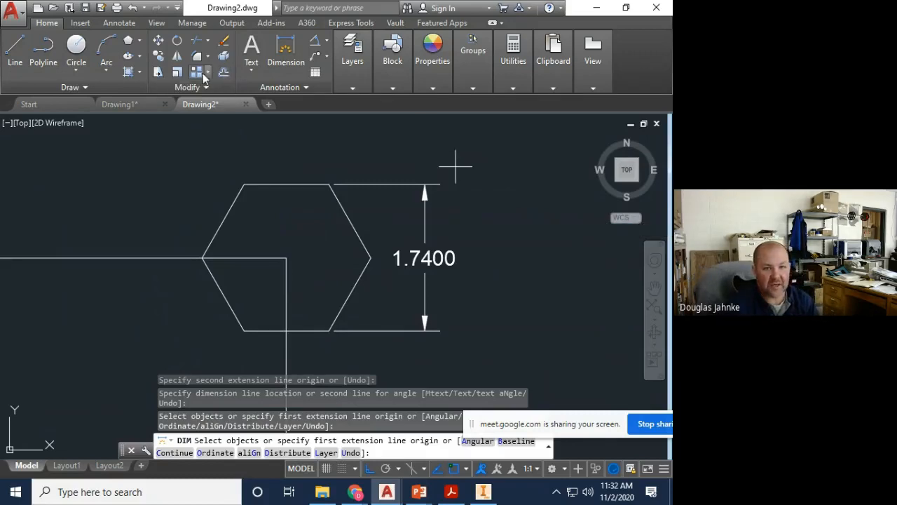
# - Draw a smaller concentric hexagon at the rectangle's upper-right corner, circumscribed about a circle of radius .435
pyautogui.click(127, 40)
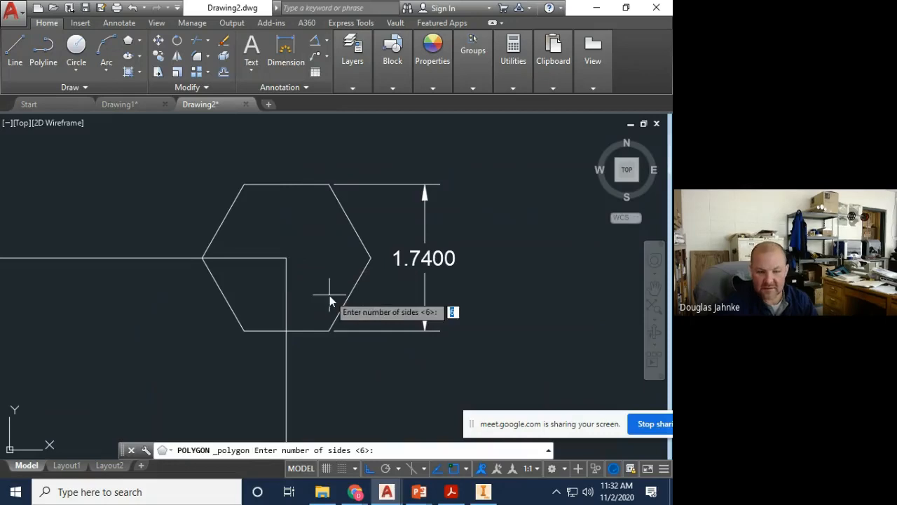
pyautogui.press('Return')
pyautogui.click(287, 258)
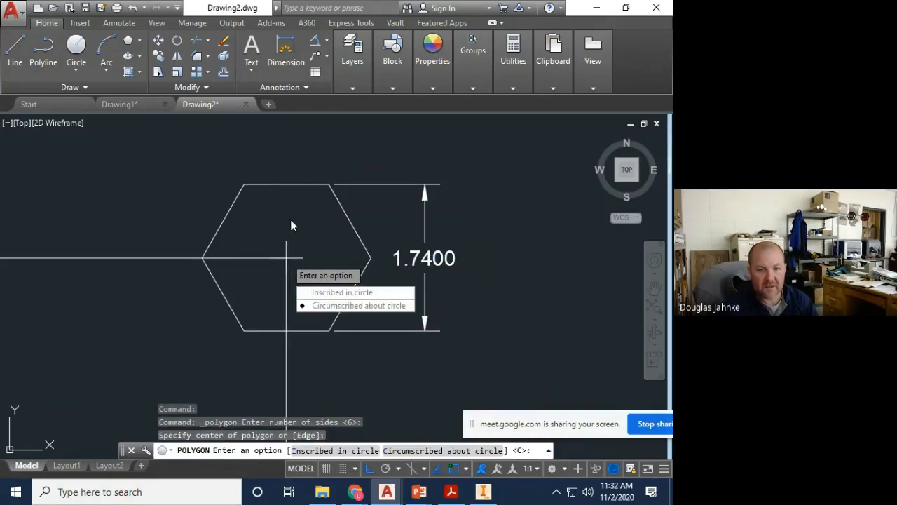
pyautogui.click(355, 307)
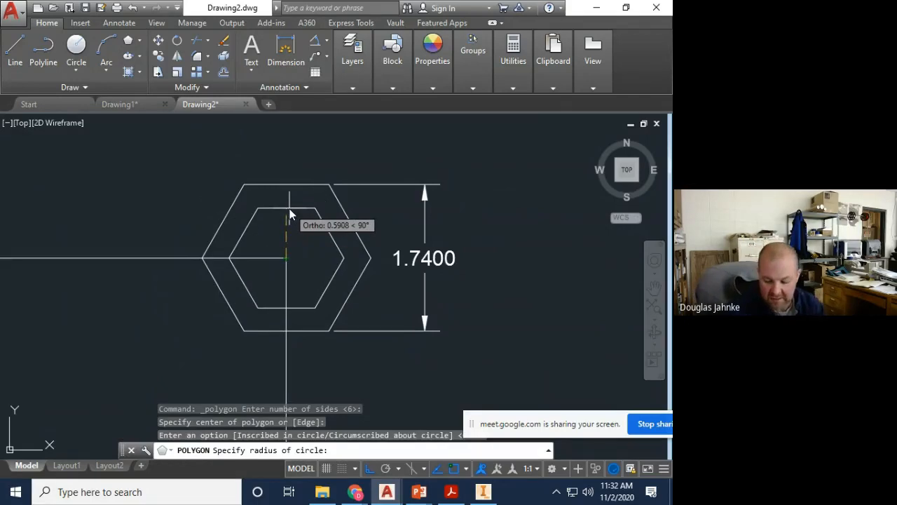
pyautogui.write('.4')
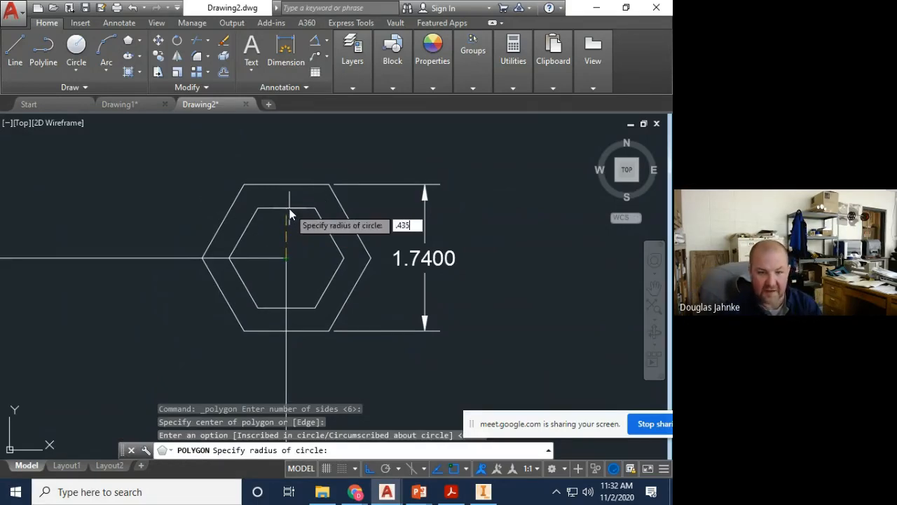
pyautogui.write('35')
pyautogui.press('Return')
# - Dimension the inner hexagon's height across its flats, placing the dimension to the left of both hexagons
pyautogui.click(286, 49)
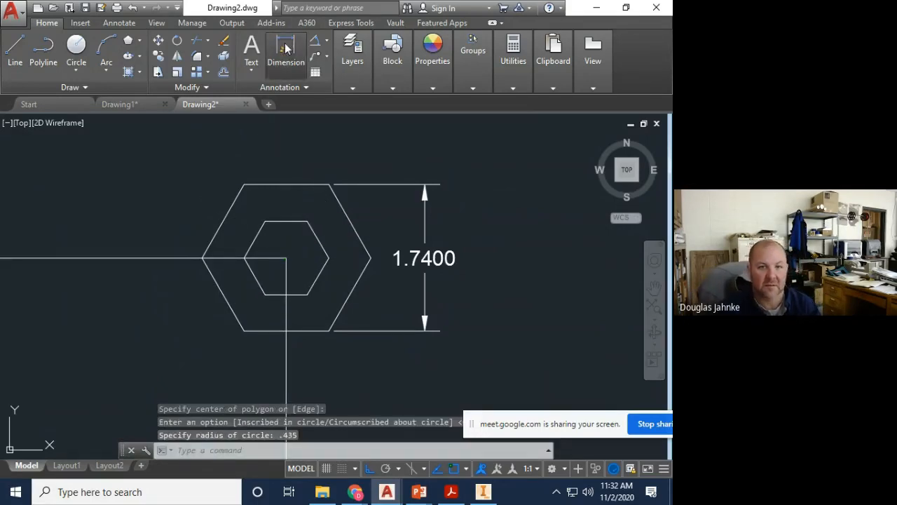
pyautogui.click(285, 222)
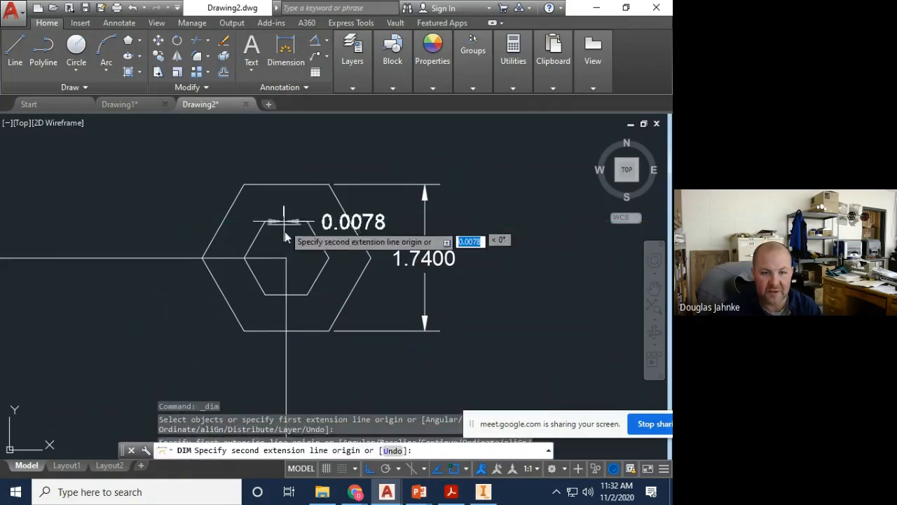
pyautogui.click(290, 300)
pyautogui.click(164, 284)
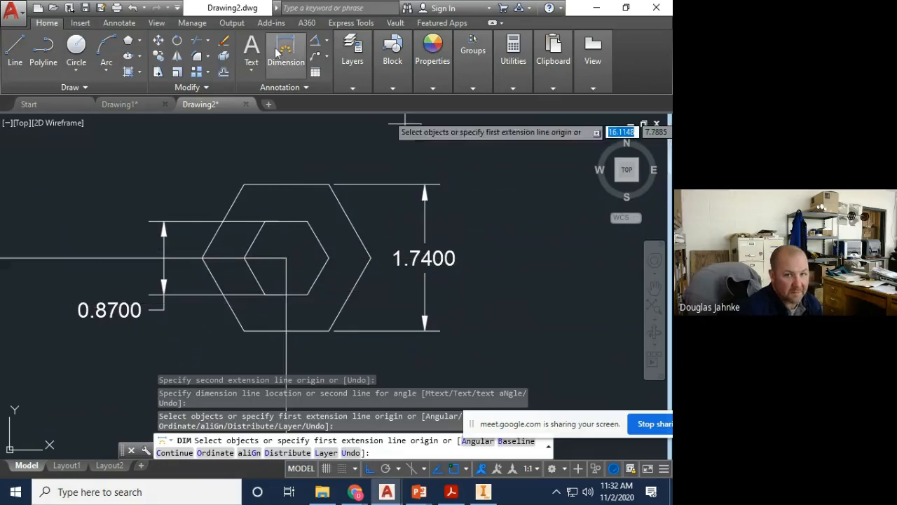
# - Erase both hexagons at the rectangle's upper-right corner together with their height dimensions
pyautogui.click(223, 40)
pyautogui.click(485, 356)
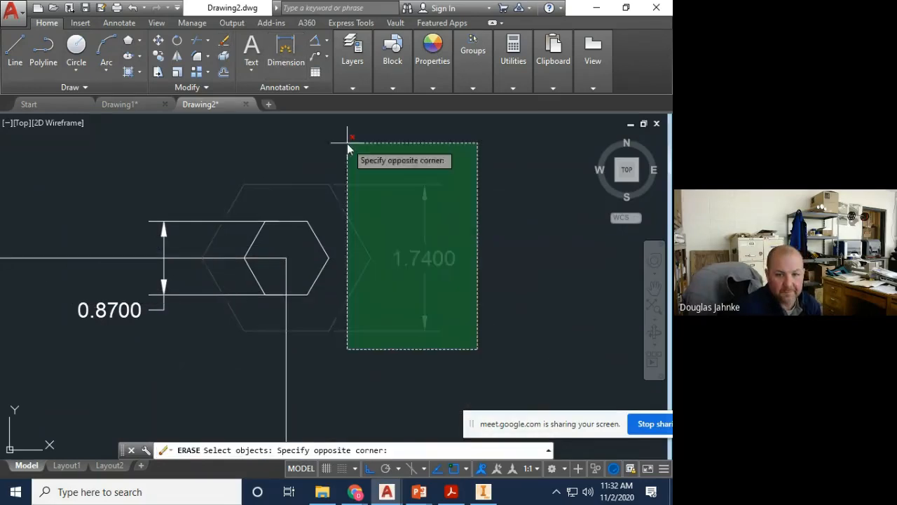
pyautogui.click(350, 135)
pyautogui.press('Return')
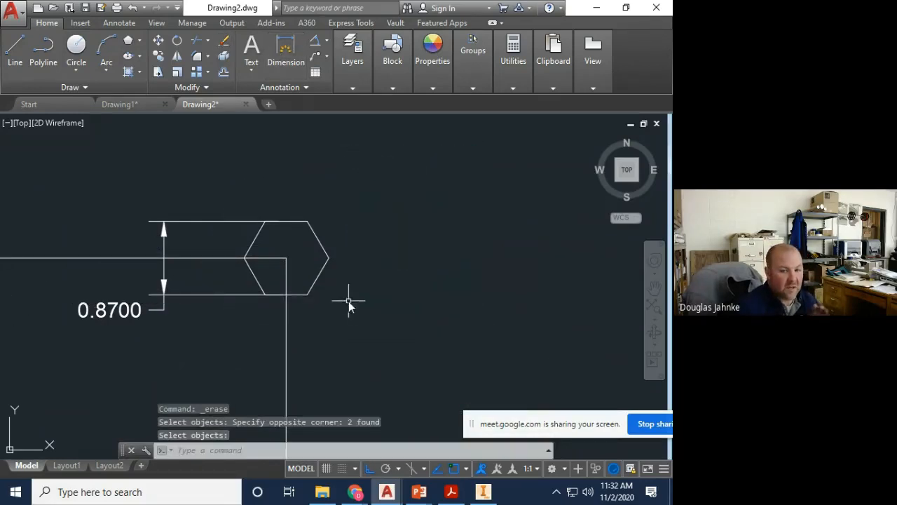
pyautogui.click(222, 40)
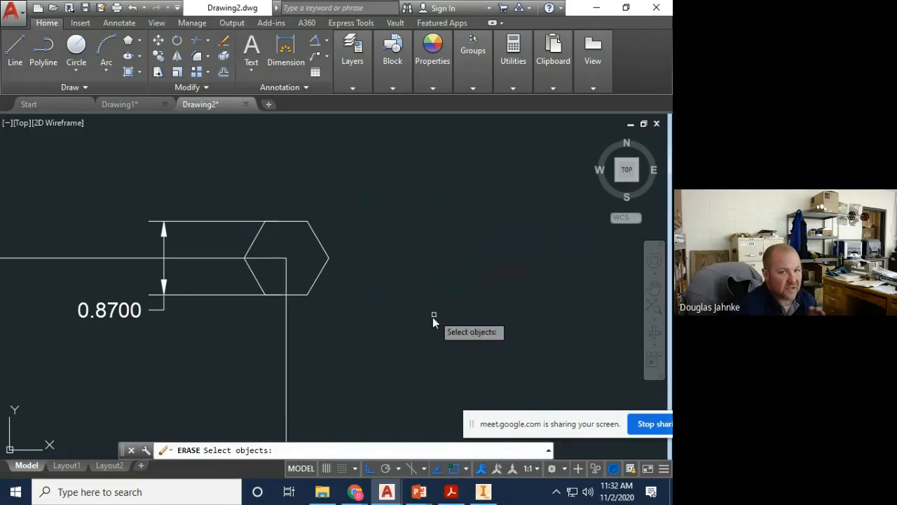
pyautogui.click(432, 315)
pyautogui.click(309, 184)
pyautogui.click(303, 240)
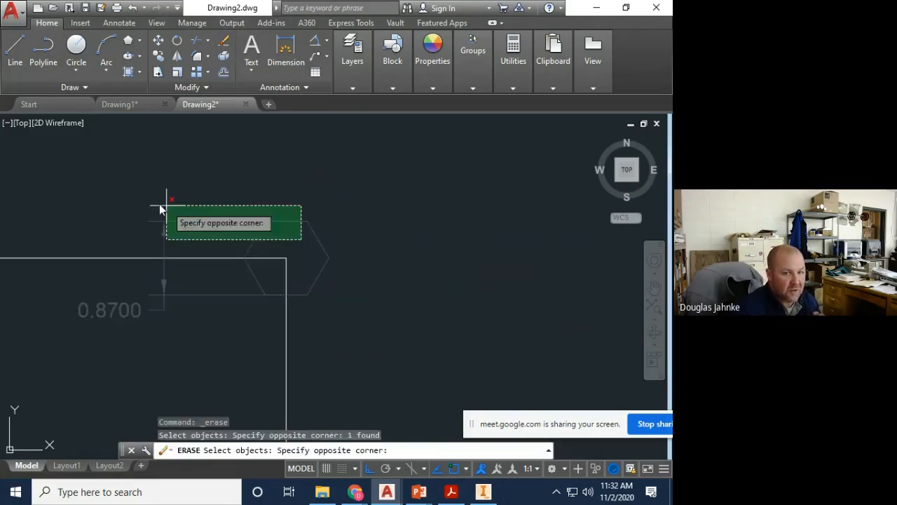
pyautogui.click(160, 203)
pyautogui.press('Return')
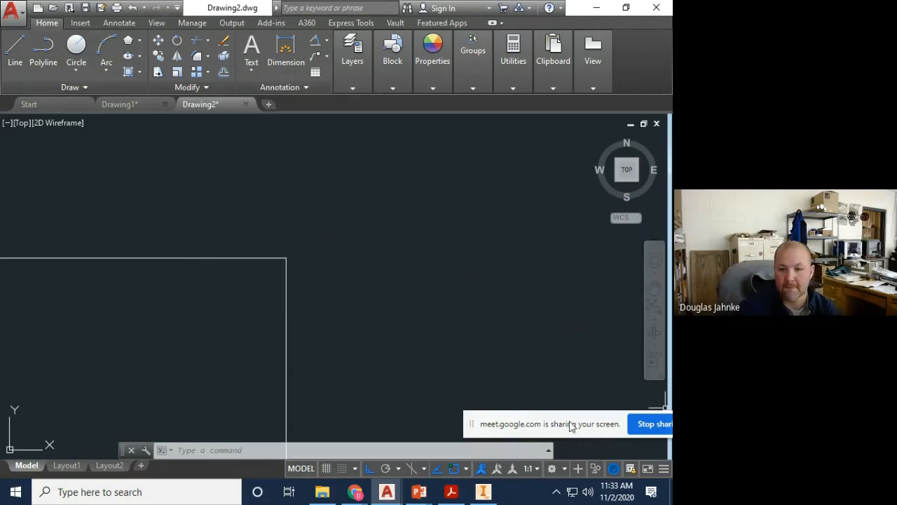
# - Stop sharing the screen in the Google Meet call
pyautogui.moveTo(567, 421); pyautogui.dragTo(454, 420)
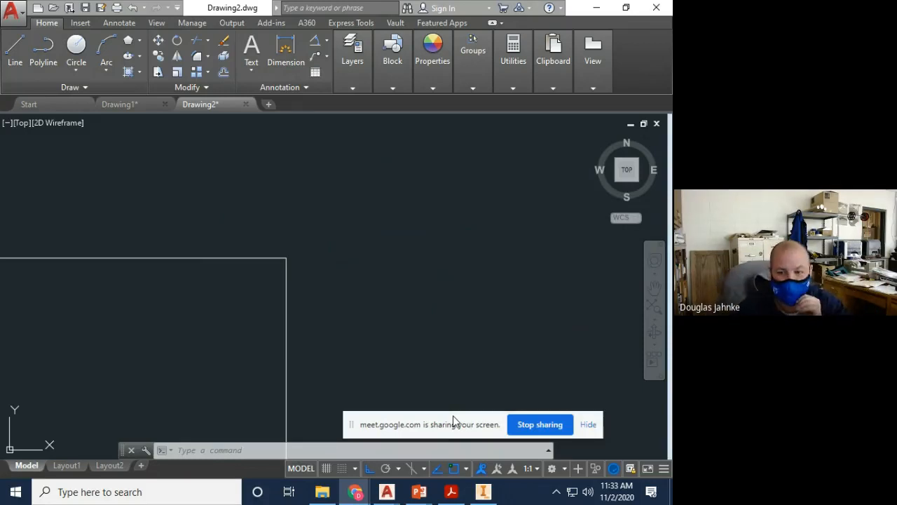
pyautogui.click(543, 426)
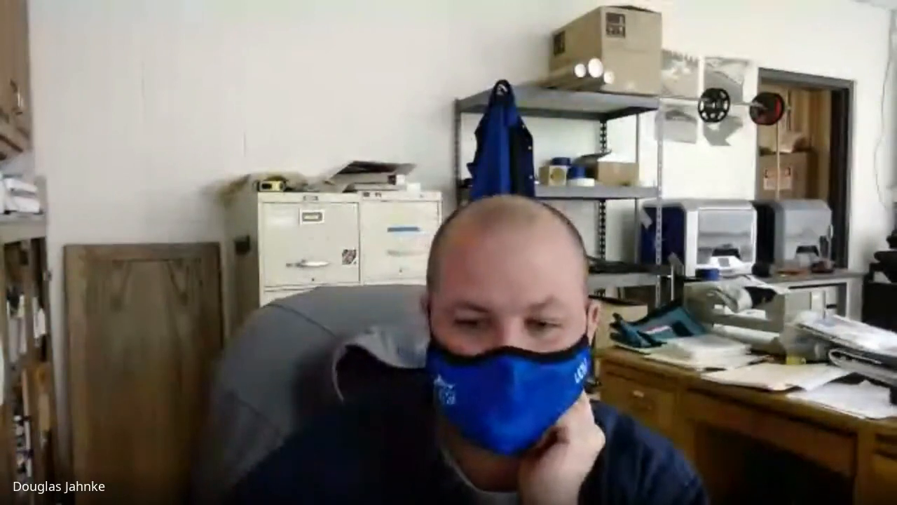